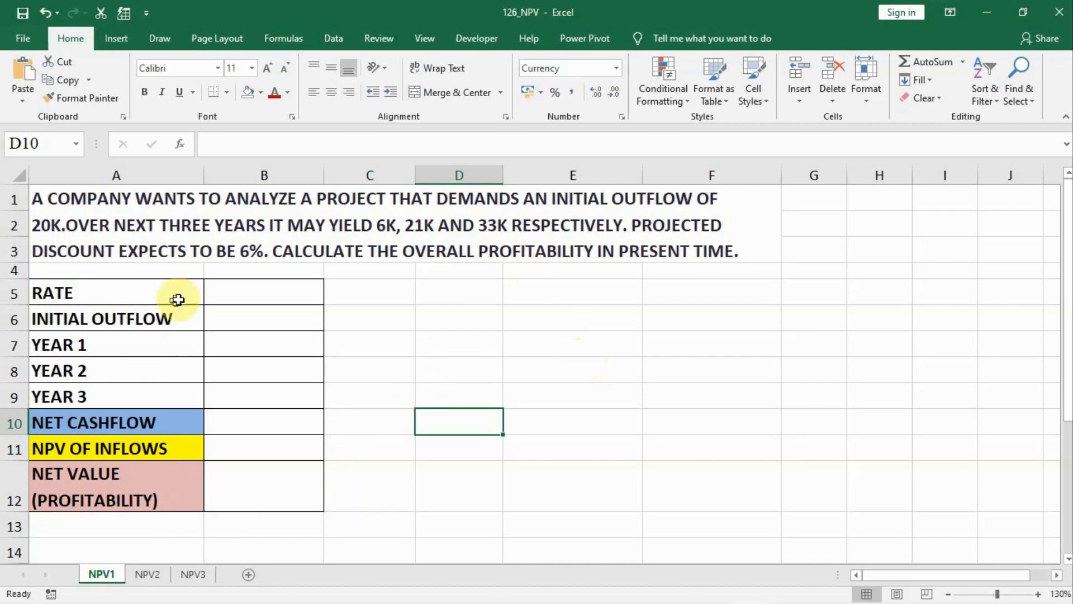
Enter a rate of 6% in B5 and an initial outflow of -20000 in B6
left_click(238, 292)
type("6")
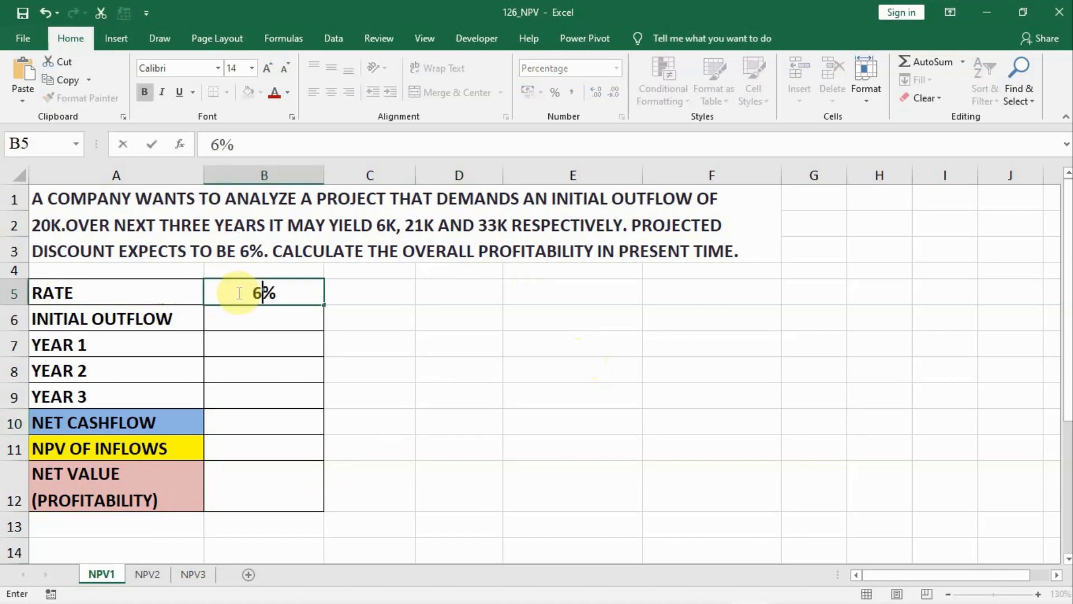
key("Right")
left_click(243, 323)
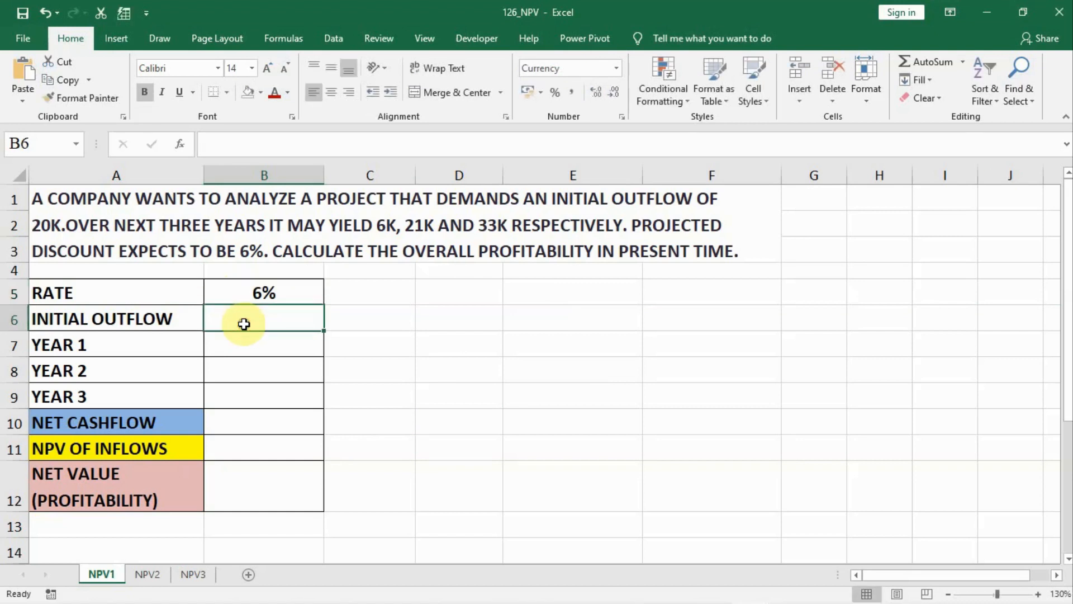
type("-2")
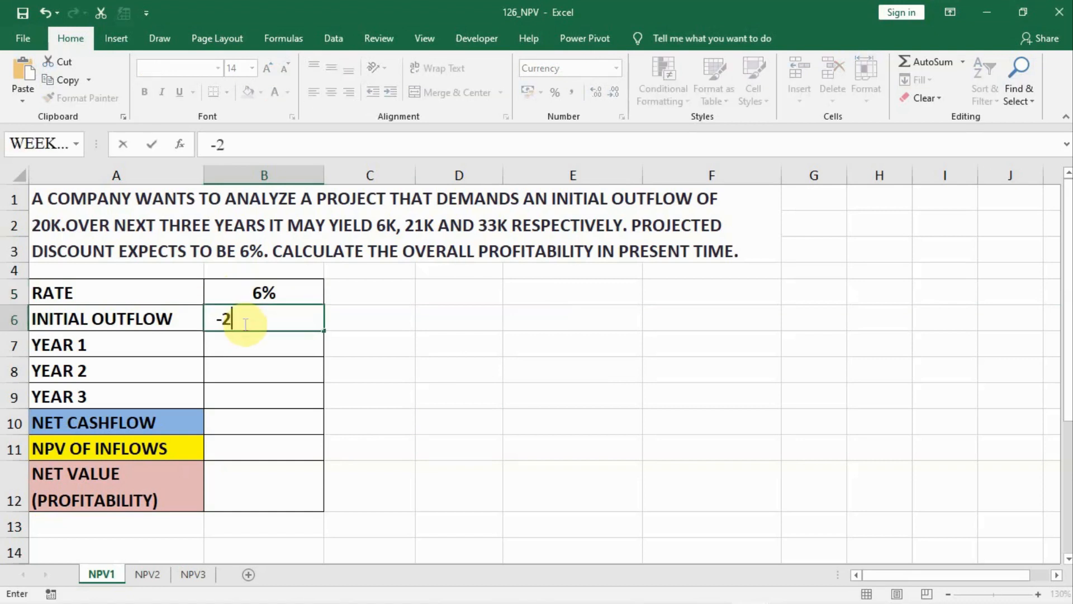
type("0000")
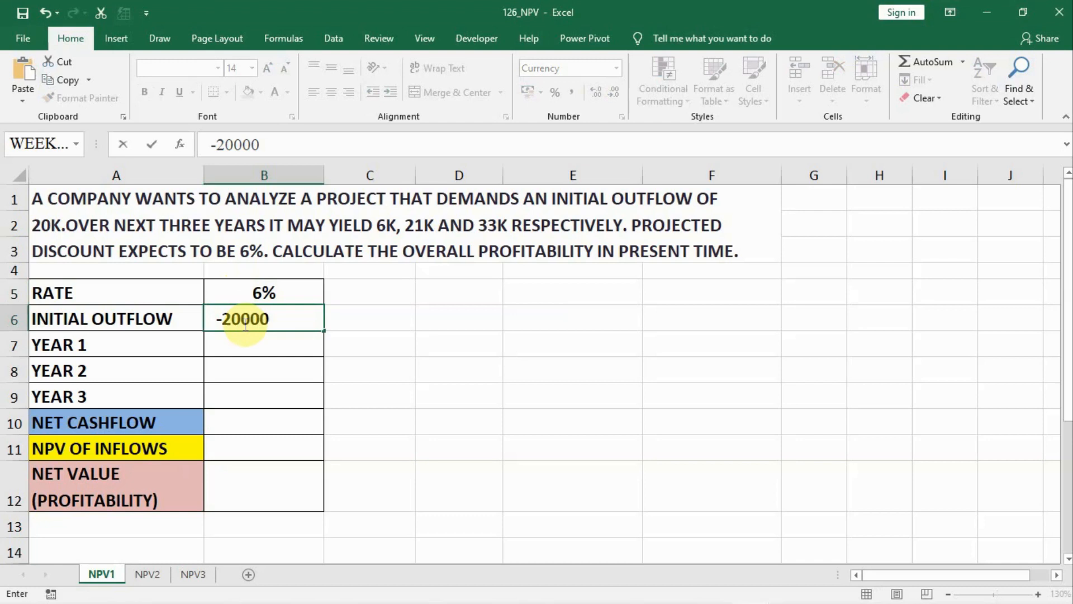
key("Return")
Enter the yearly inflows: 6000 for Year 1, 21000 for Year 2 and 33000 for Year 3
type("6000")
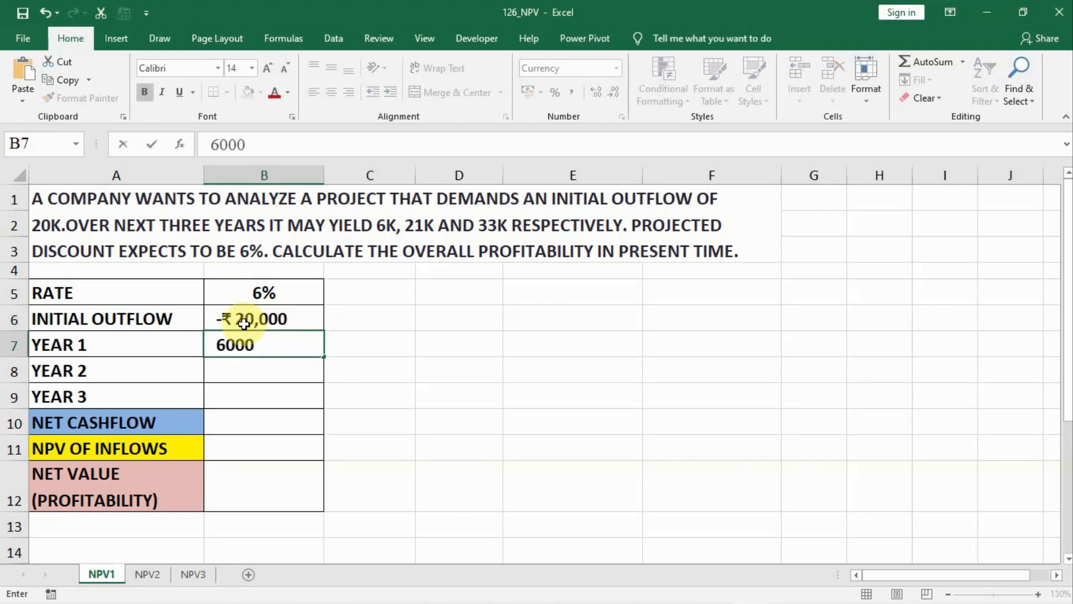
key("Return")
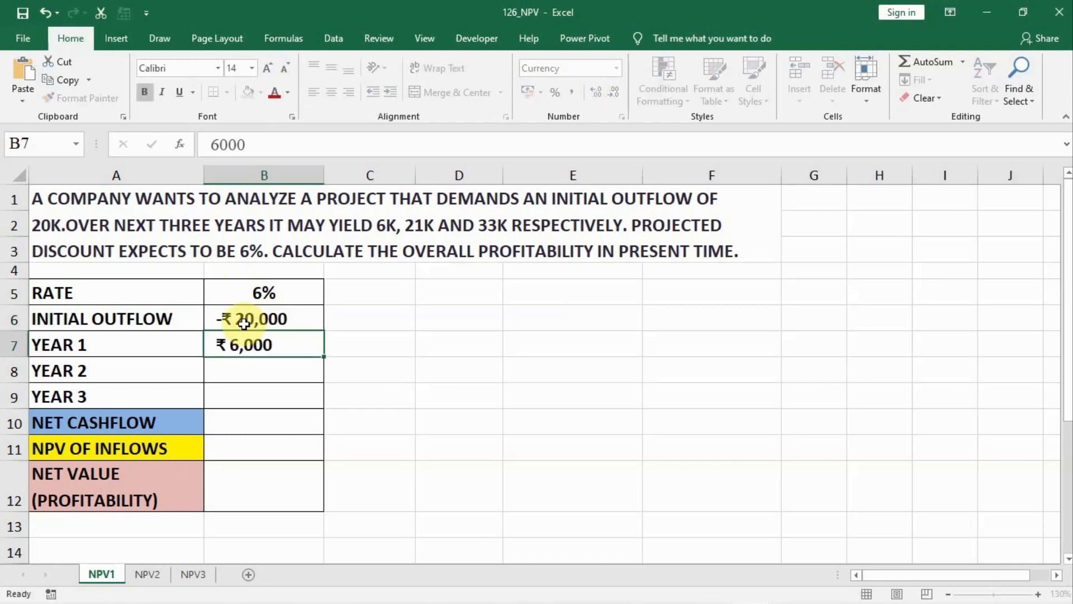
type("21000")
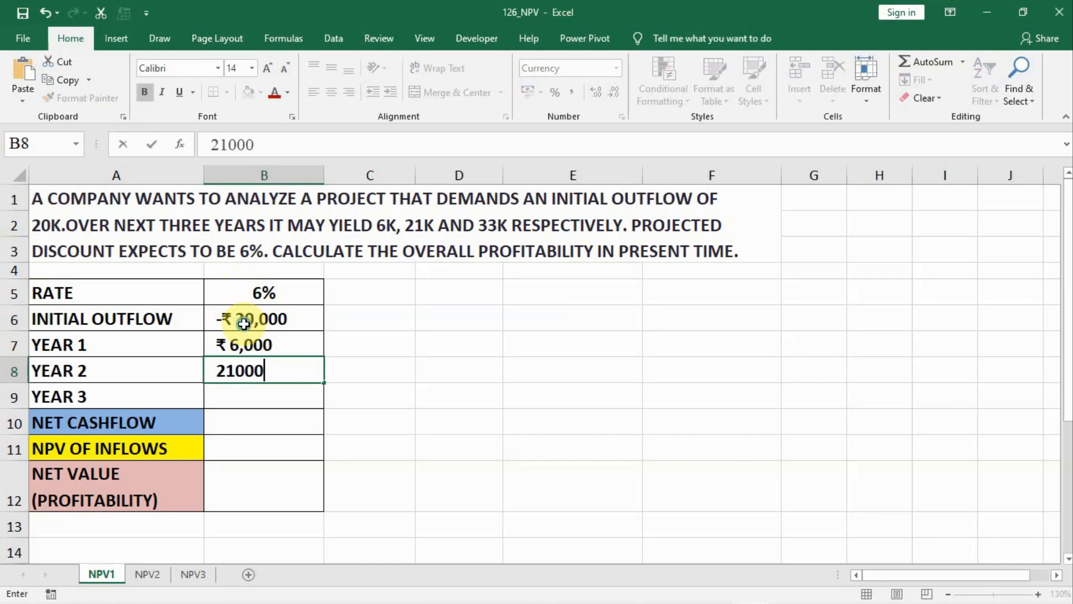
key("Return")
type("33000")
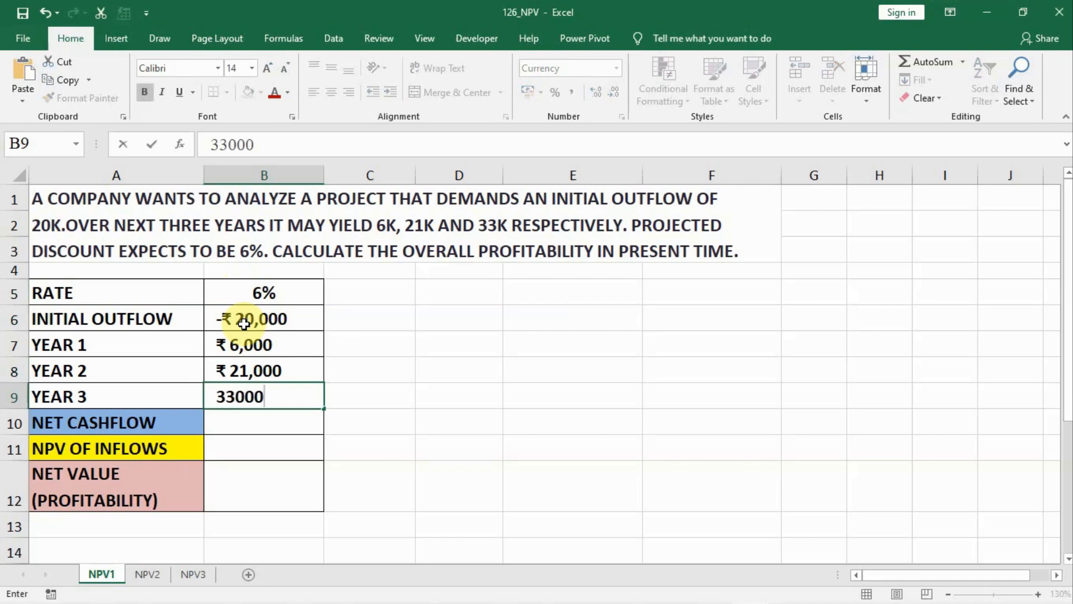
key("Return")
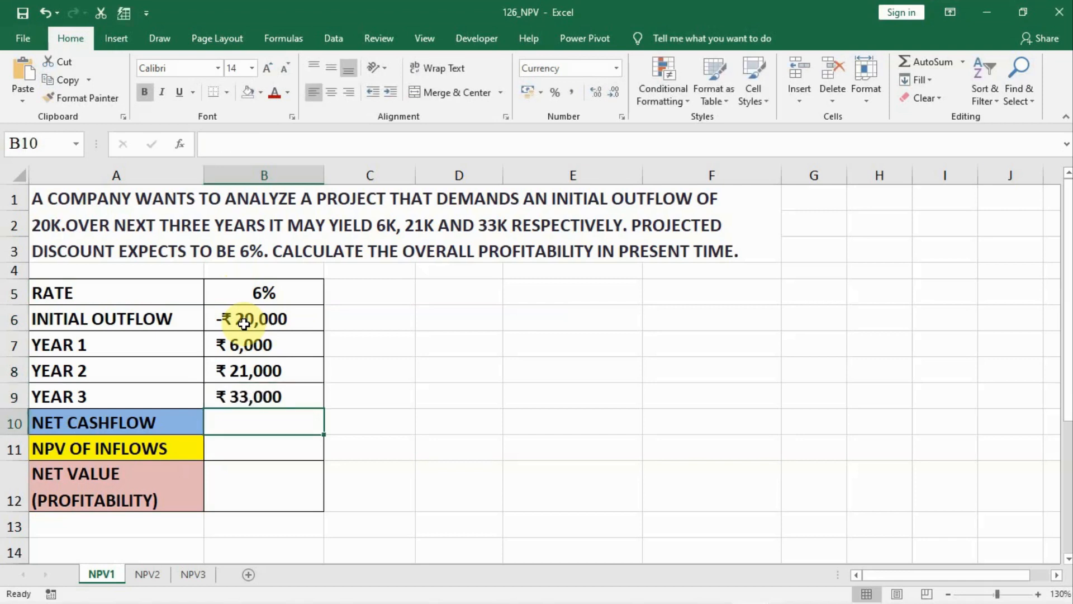
Calculate the net cashflow in B10 by summing the initial outflow and yearly inflows, B6:B9
type("=sum(")
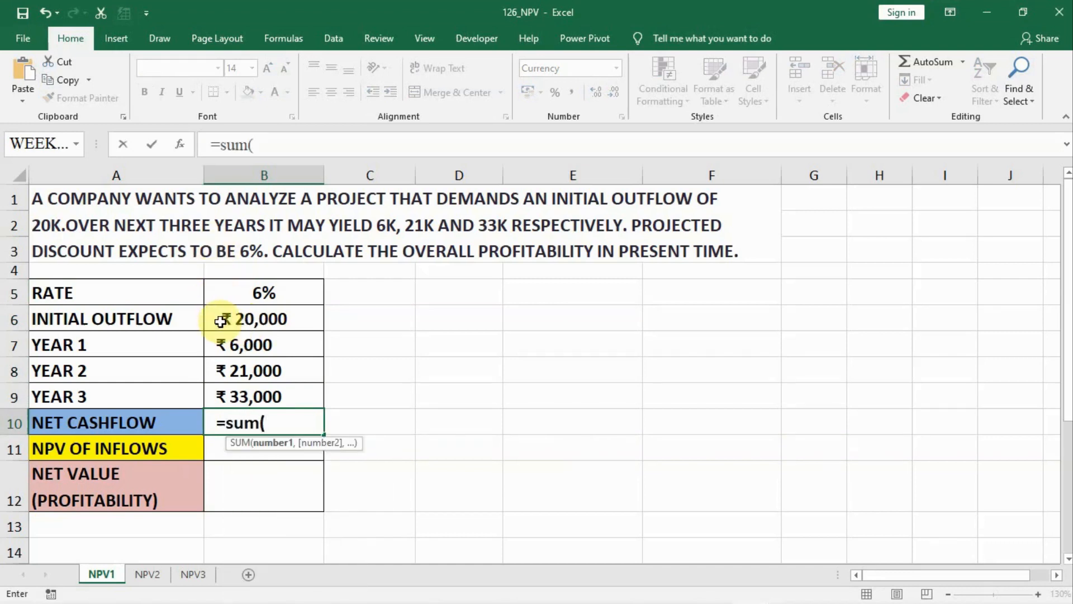
left_click(223, 316)
left_click_drag(223, 342, 212, 395)
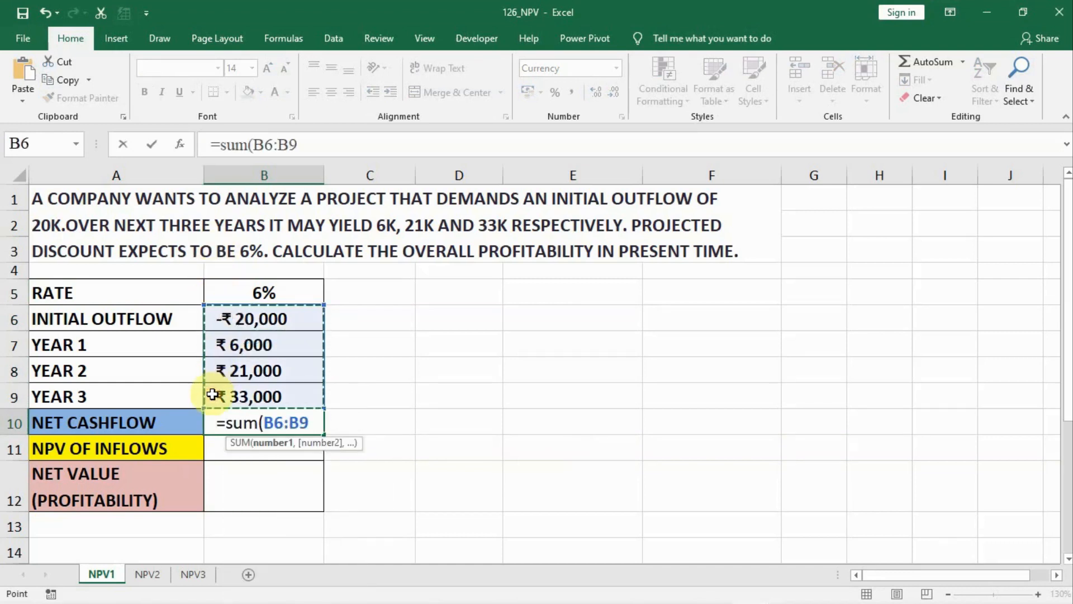
key("Return")
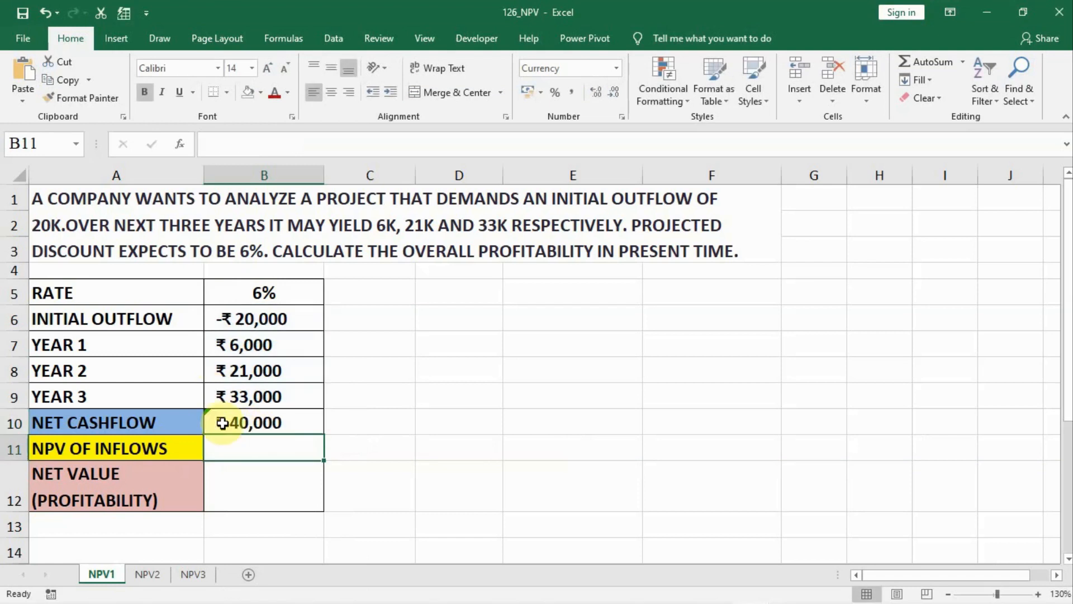
left_click(248, 421)
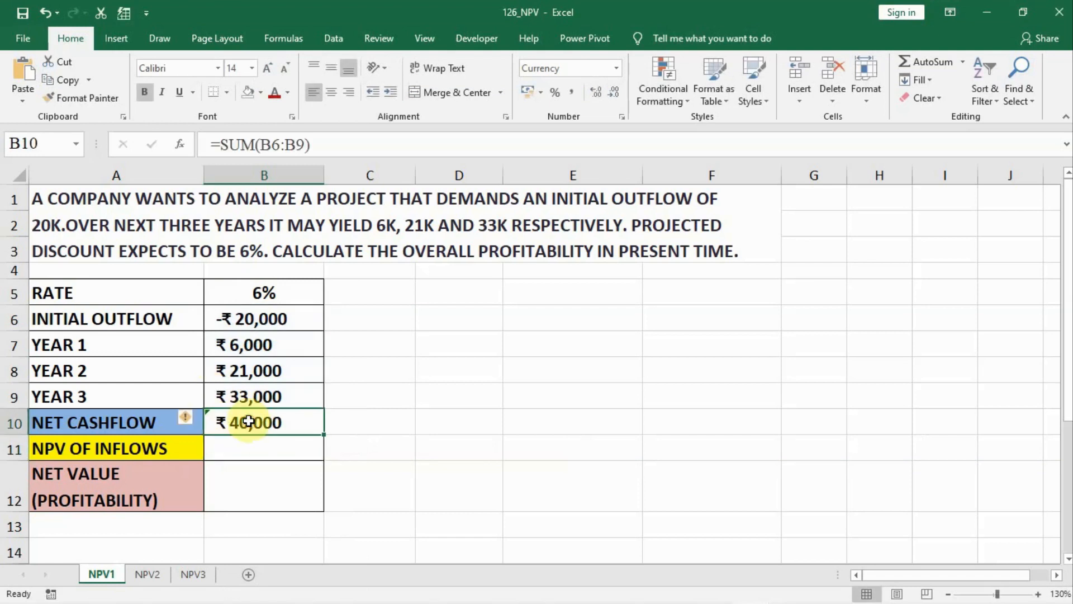
Calculate the NPV of inflows in B11 with the NPV function, using rate B5 and values B7:B9
left_click(263, 451)
type("=")
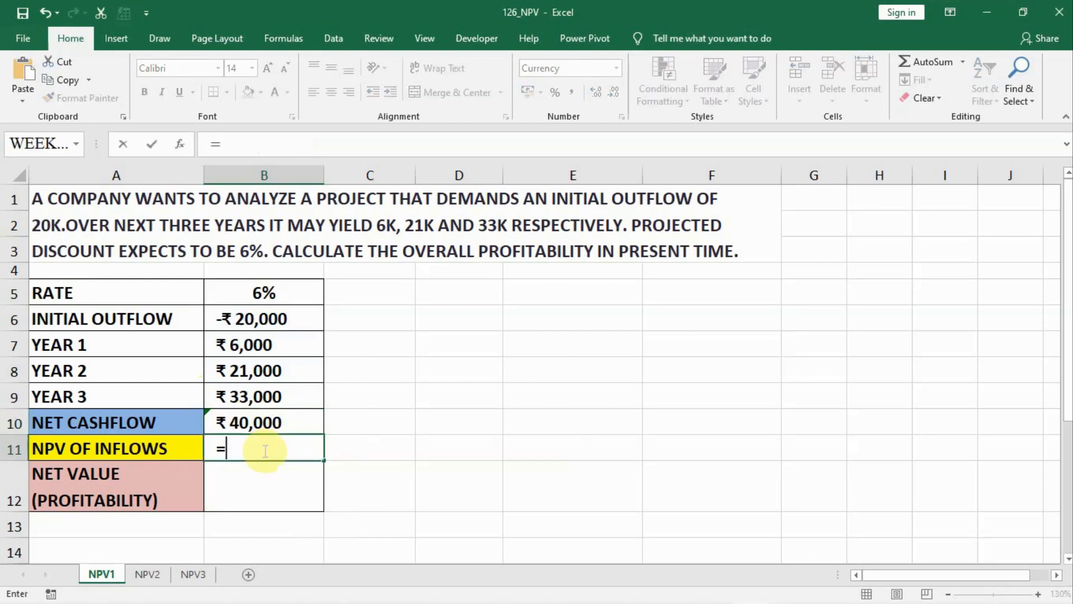
type("NPV(")
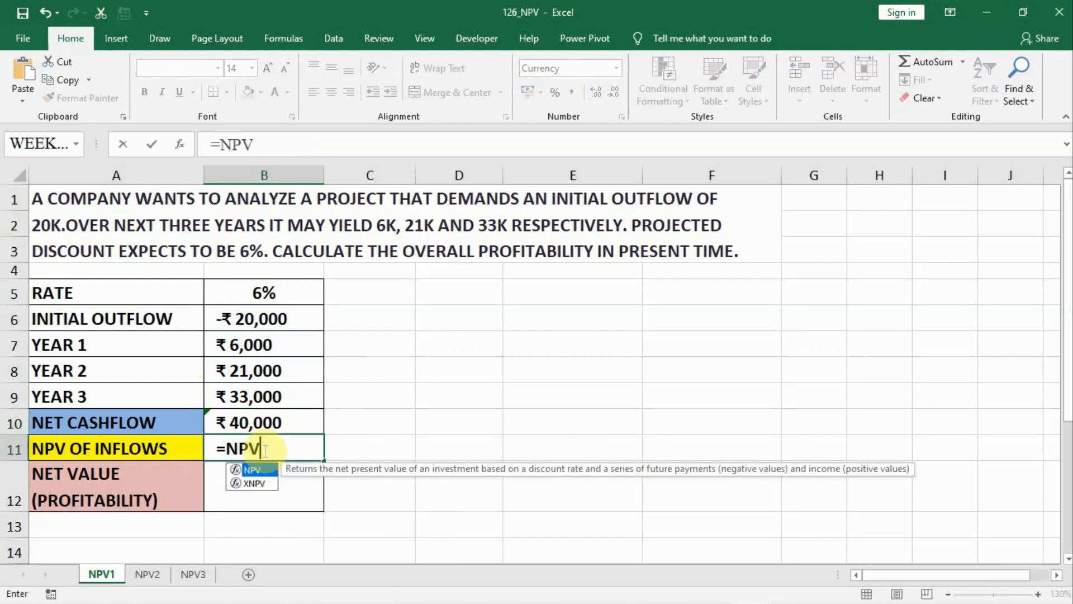
left_click(265, 290)
type(",")
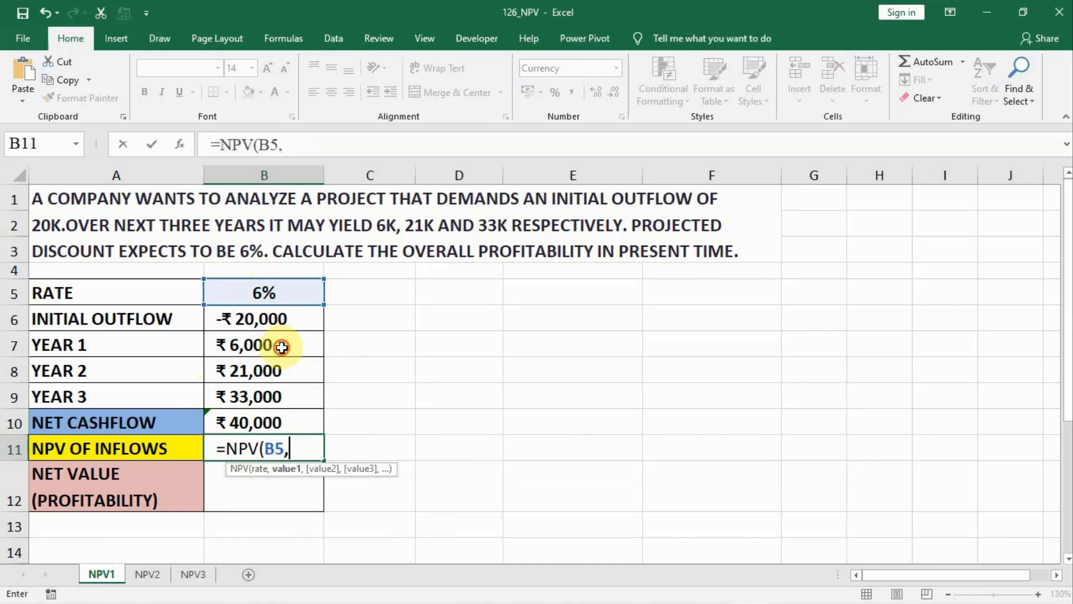
left_click_drag(279, 346, 280, 395)
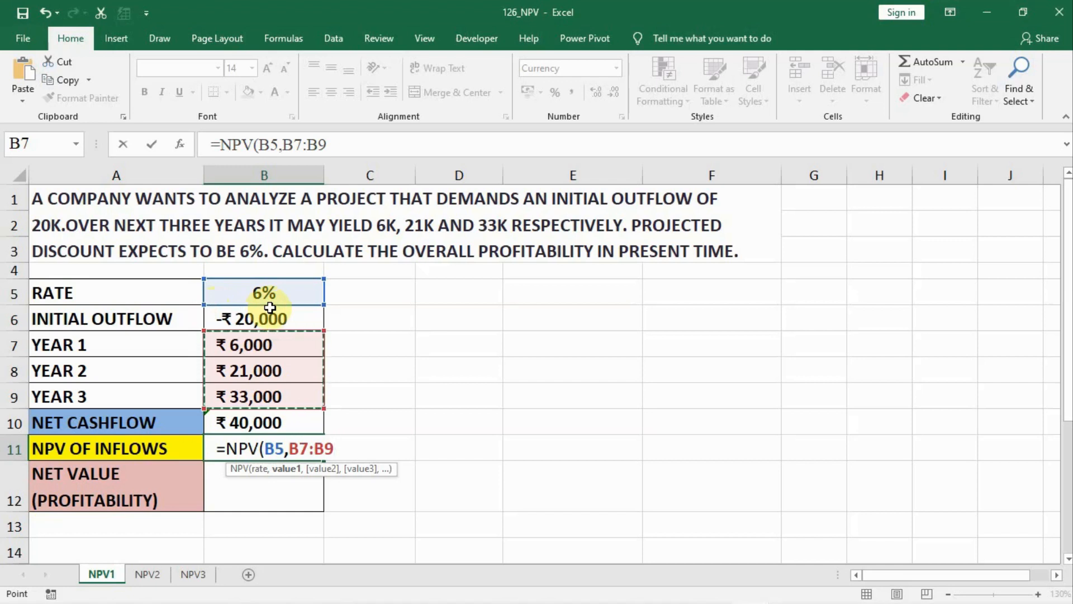
type(")")
key("Return")
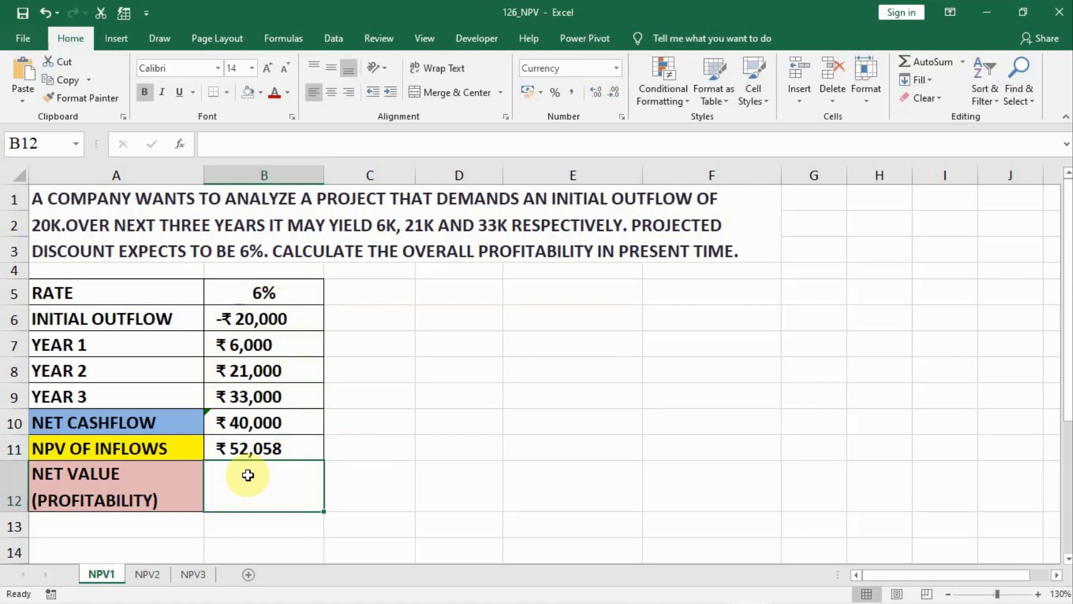
Calculate the net value (profitability) in B12 by adding the initial outflow to the NPV of inflows, =B11+B6
type("=")
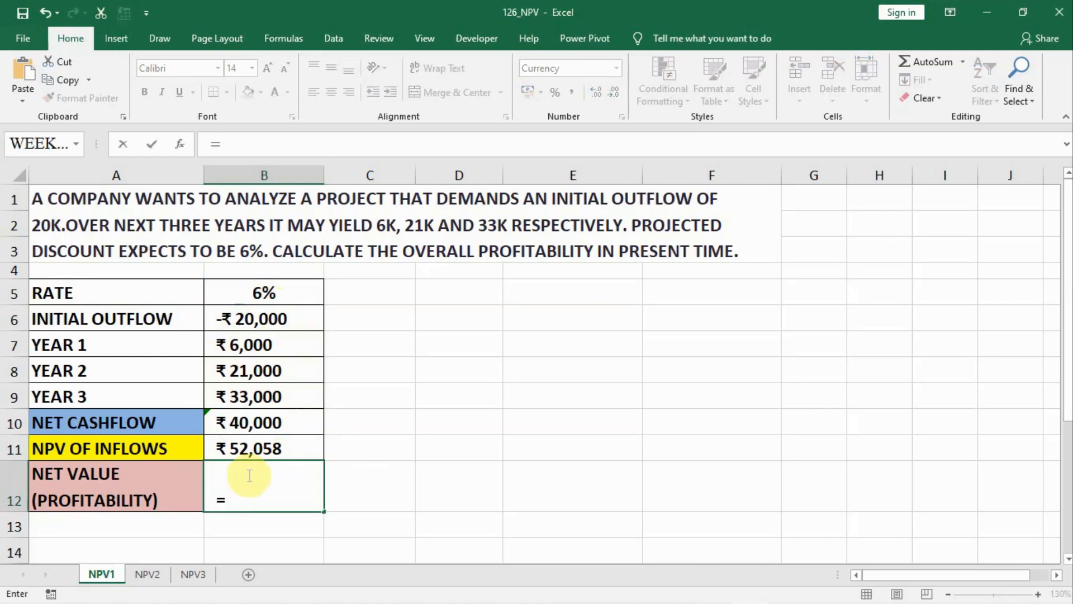
left_click(252, 447)
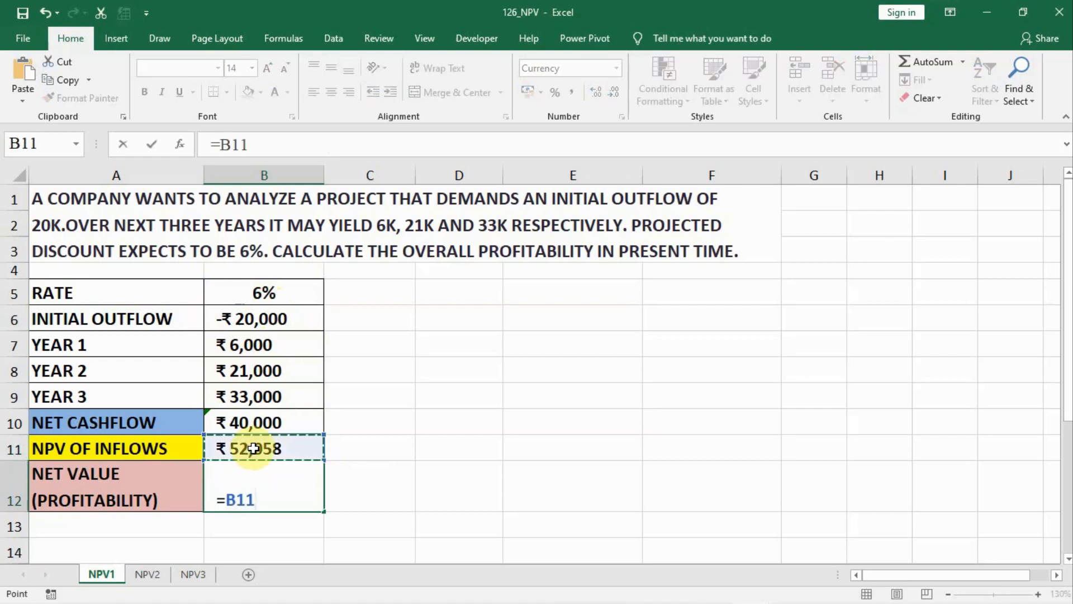
type("+")
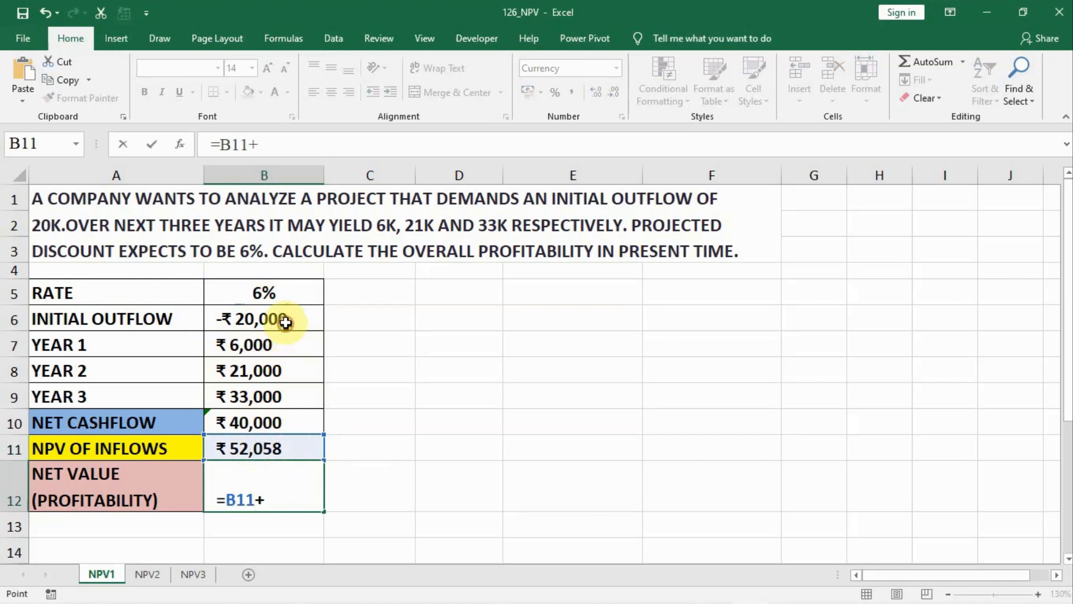
left_click(285, 321)
key("Return")
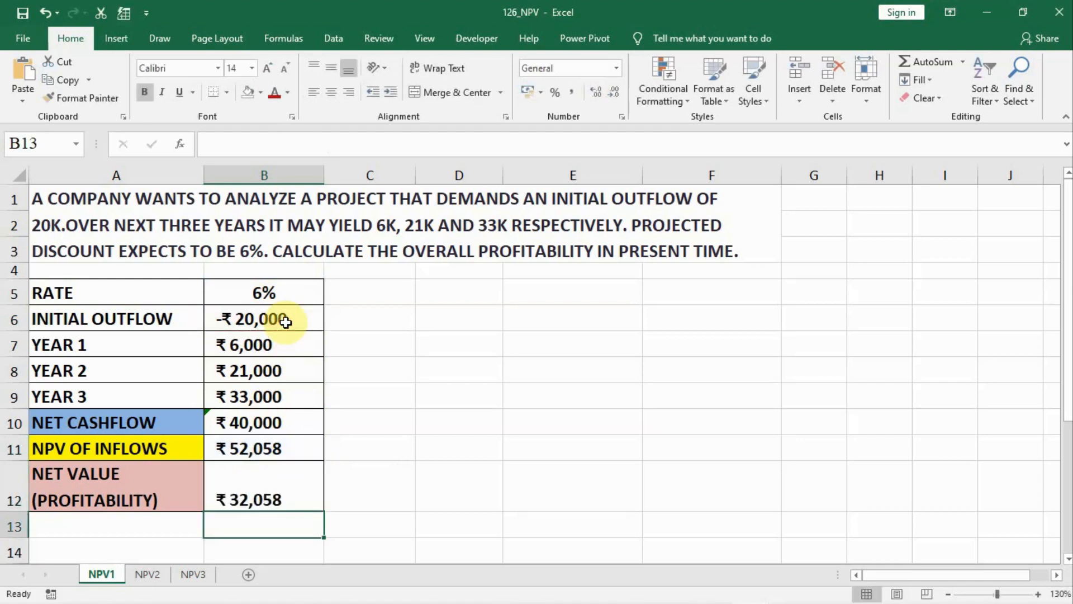
left_click(263, 475)
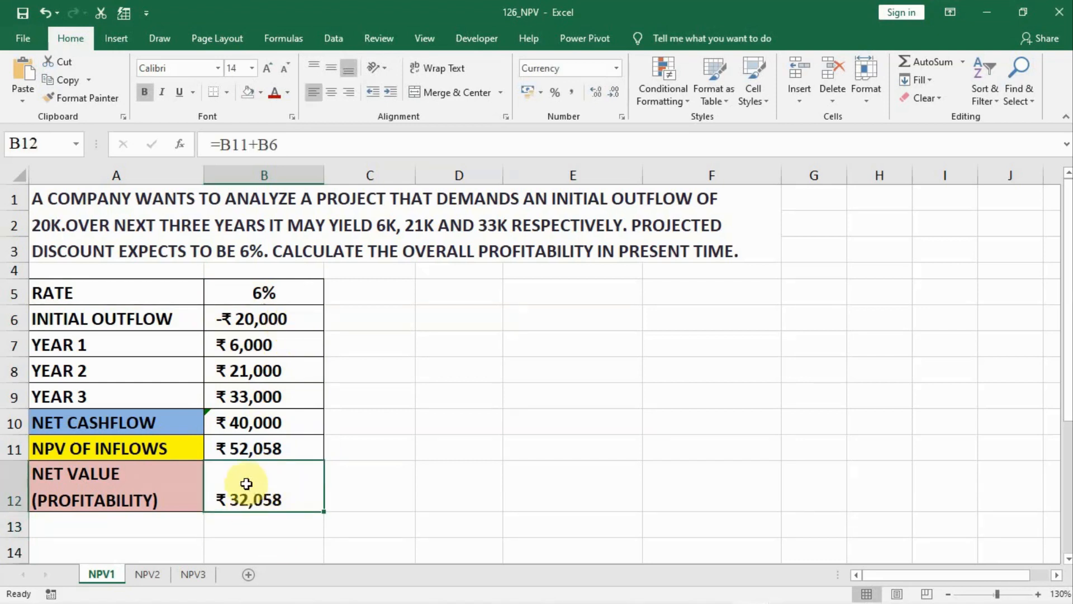
Middle-align the net value in cell B12 vertically
left_click(9, 418)
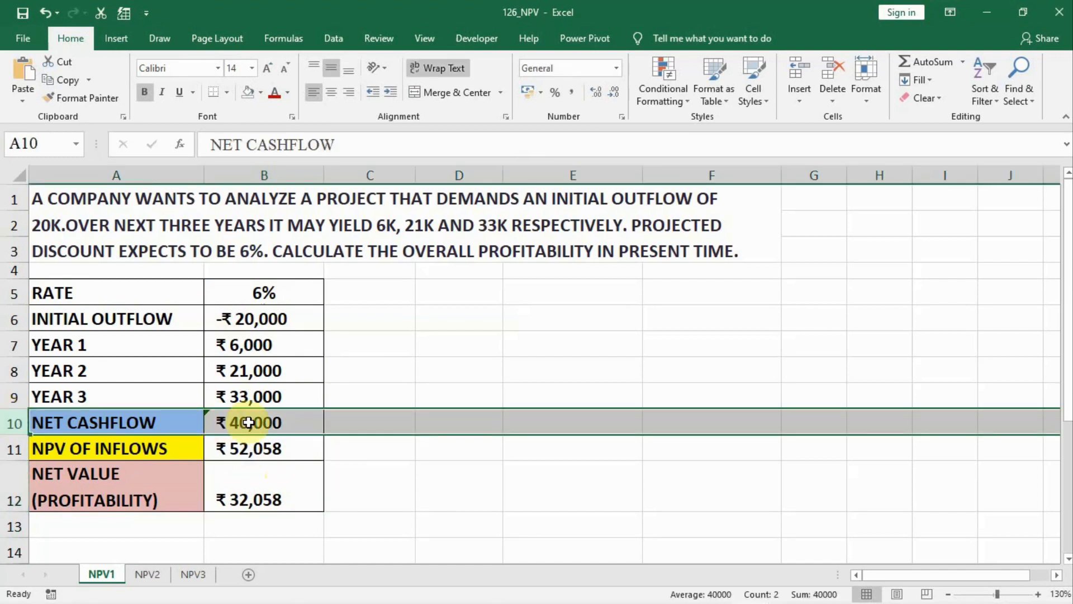
left_click(233, 477)
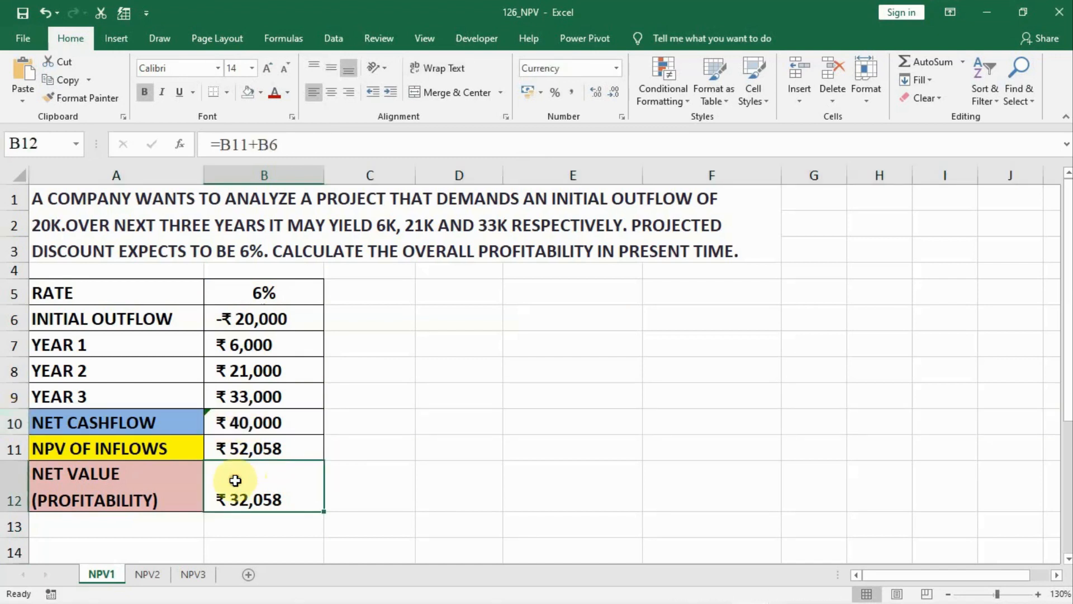
left_click(332, 67)
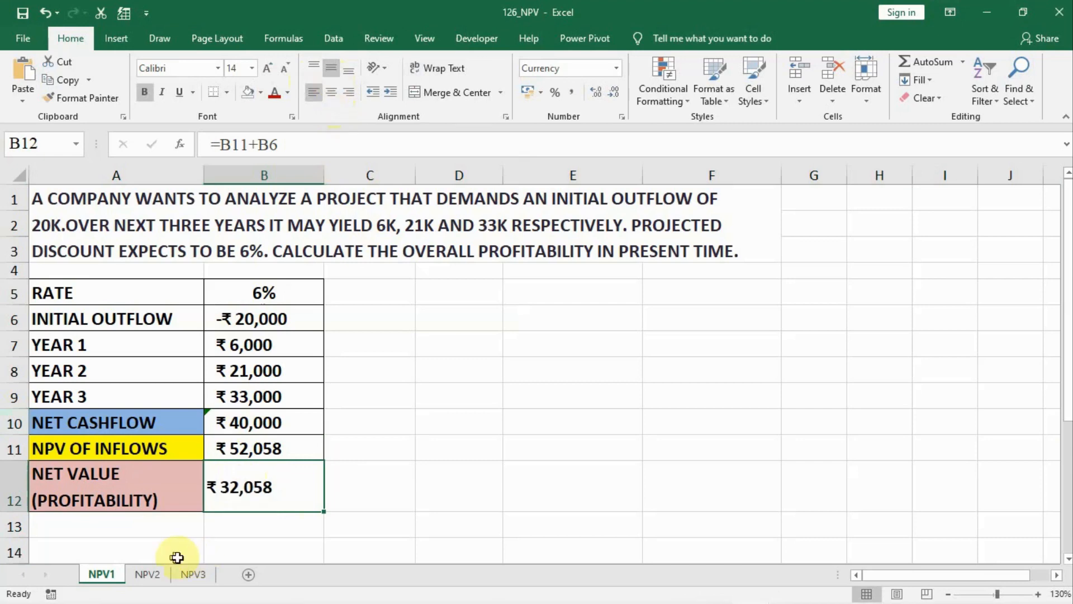
On the NPV2 sheet, enter the year 0 outflows: -10000 for Investment 1 and -6000 for Investment 2
left_click(150, 574)
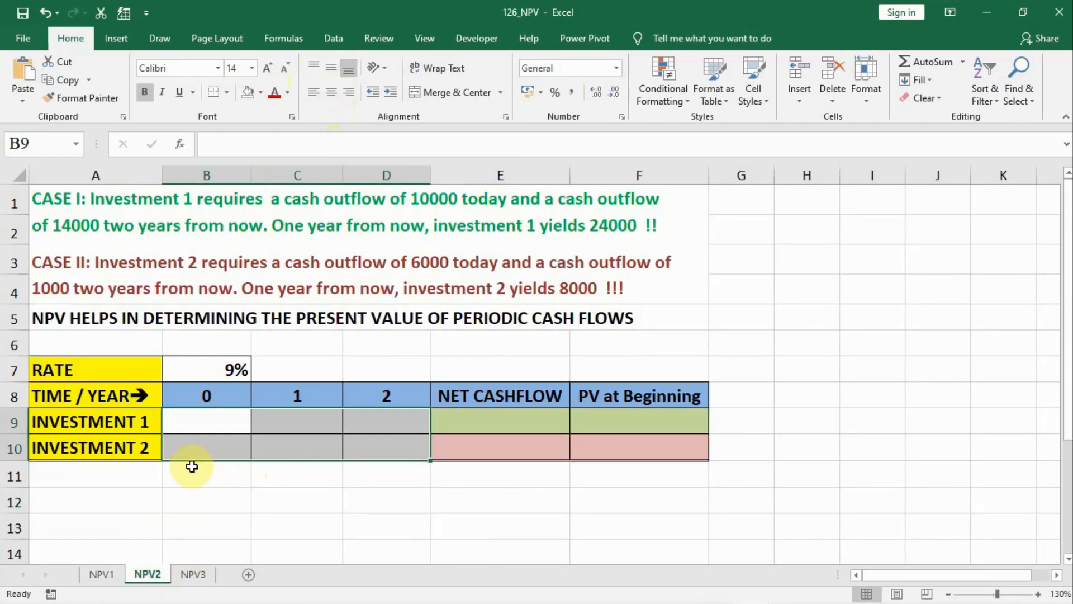
left_click(176, 222)
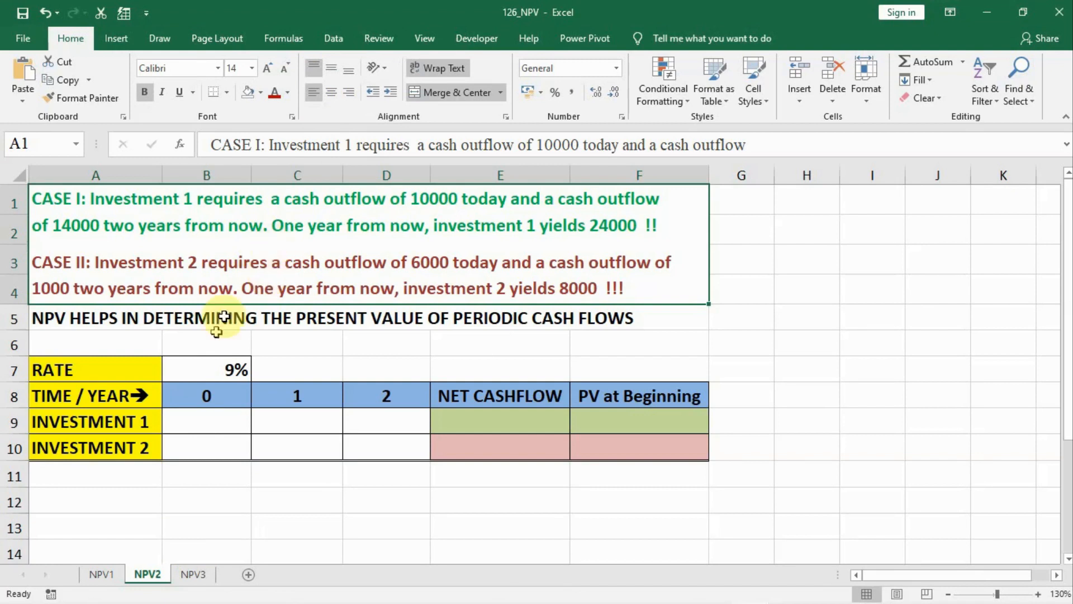
left_click(199, 424)
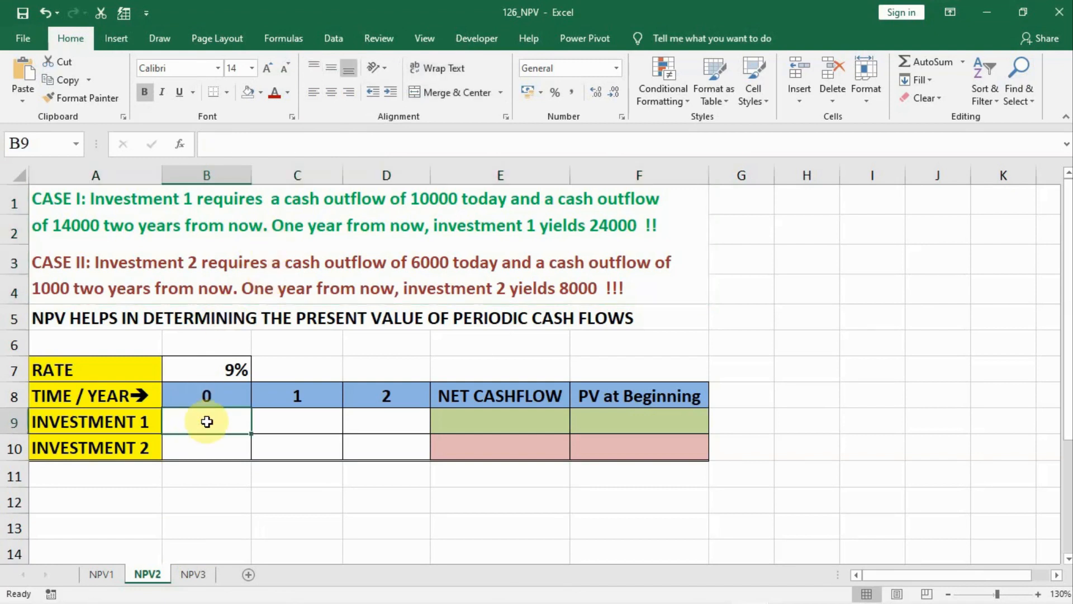
type("-100")
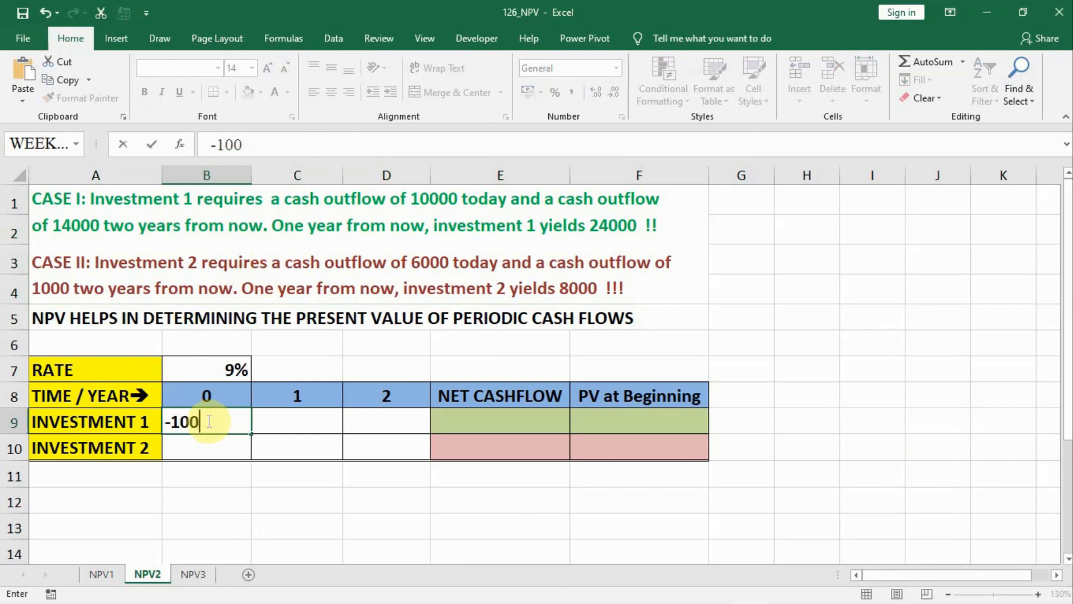
type("00")
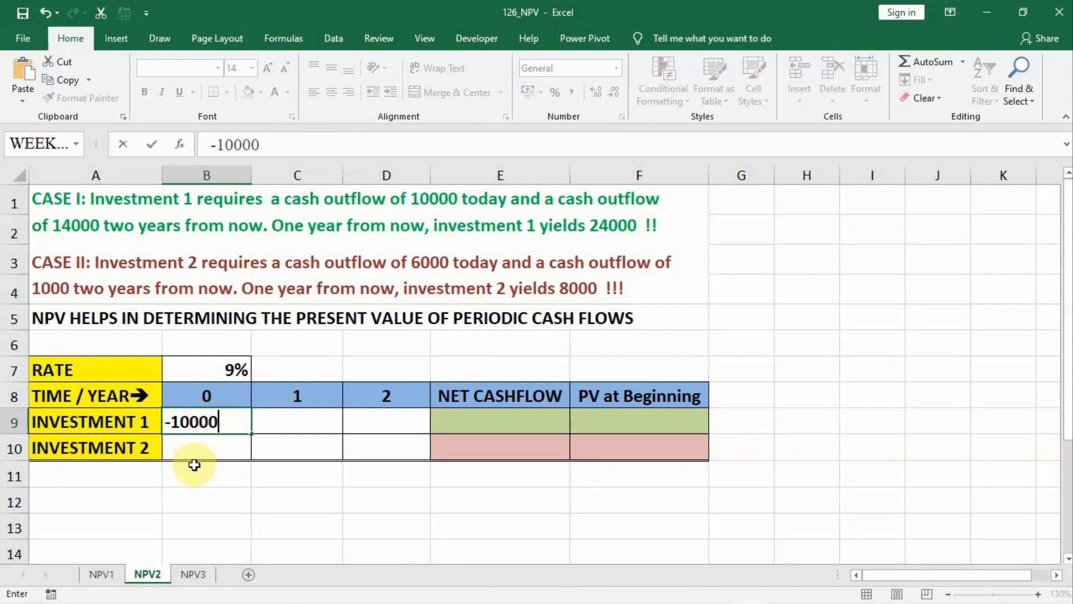
left_click(203, 449)
type("-")
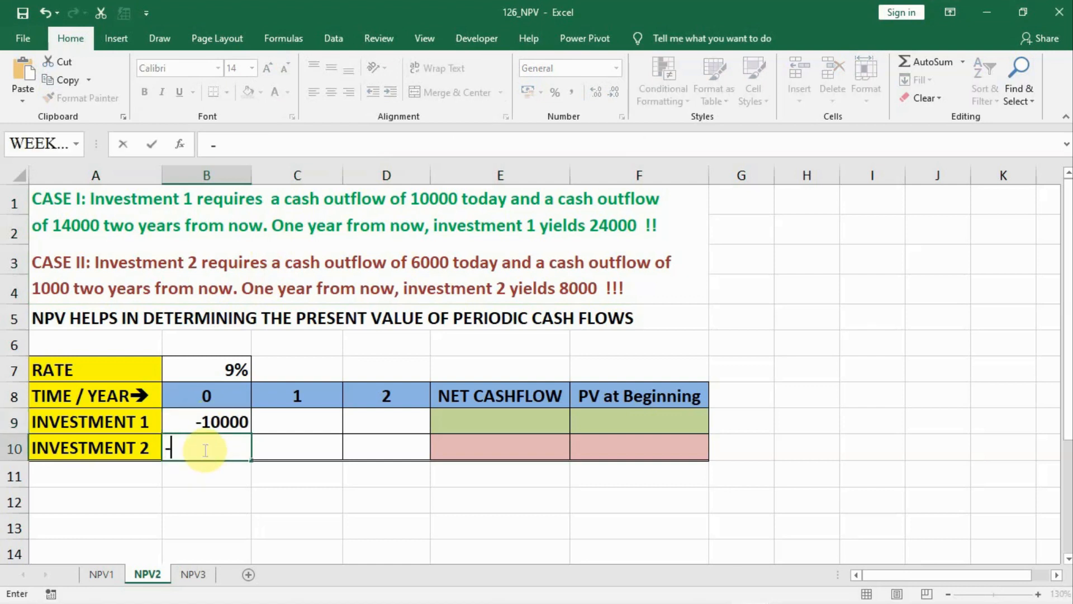
type("6000")
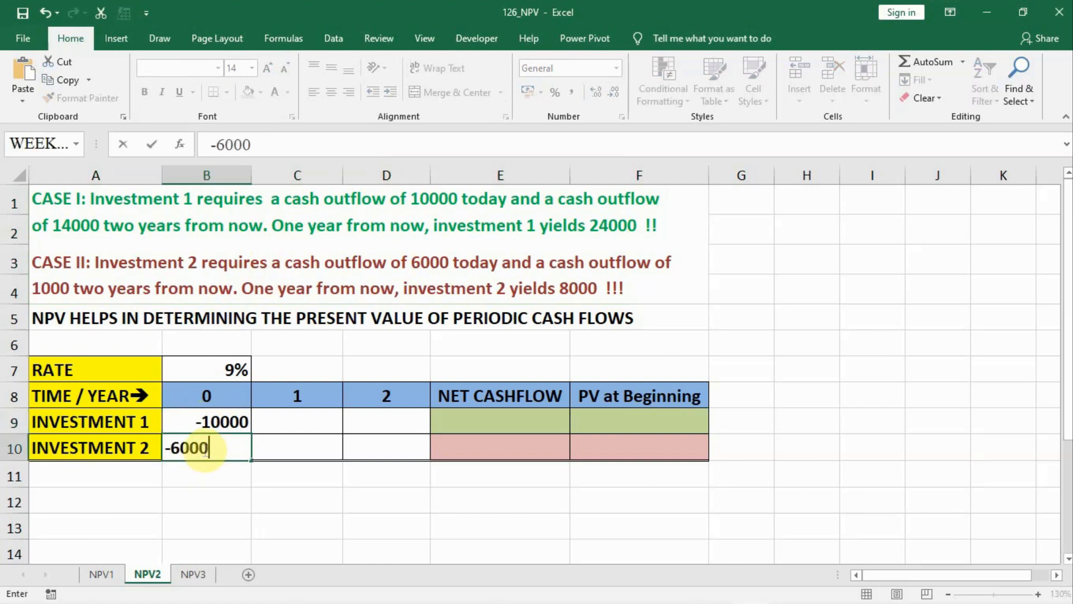
Enter Investment 1's year 2 outflow of -14000 in D9 and its year 1 inflow of 24000 in C9
left_click(263, 422)
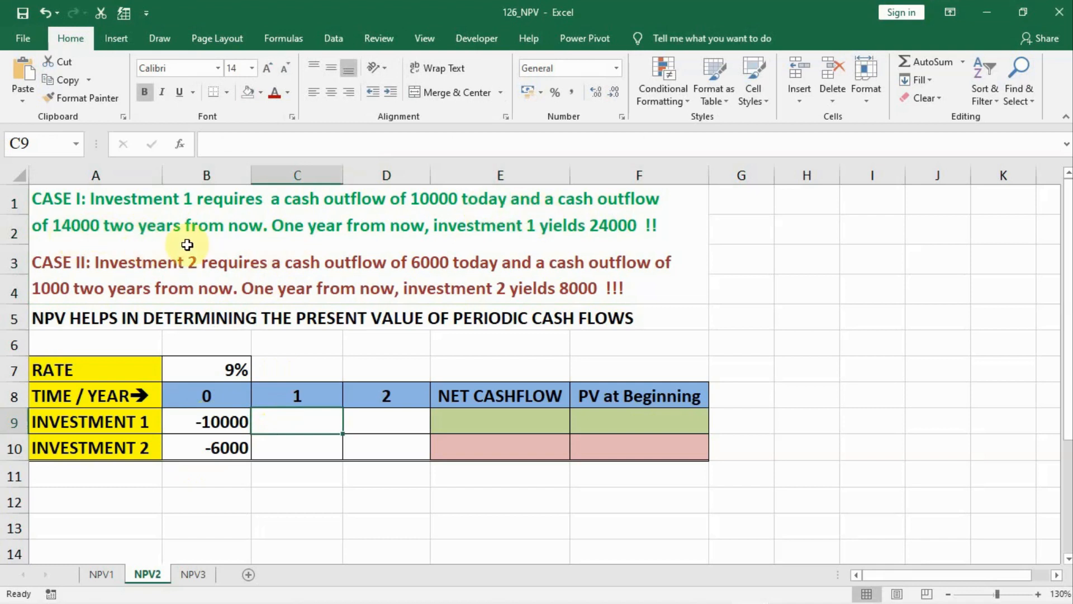
left_click(369, 429)
type("-14000")
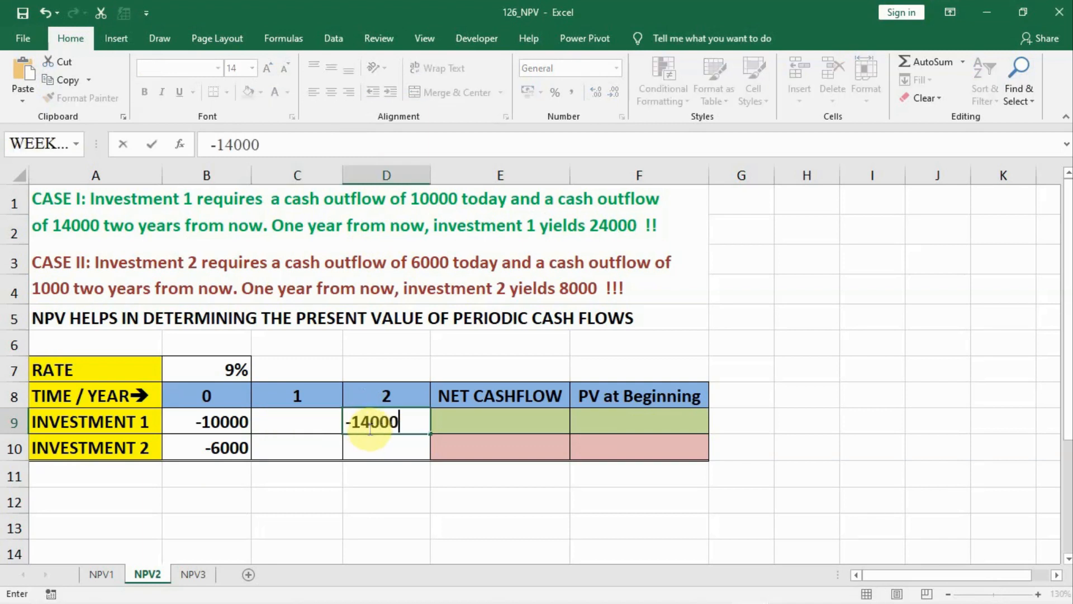
key("Left")
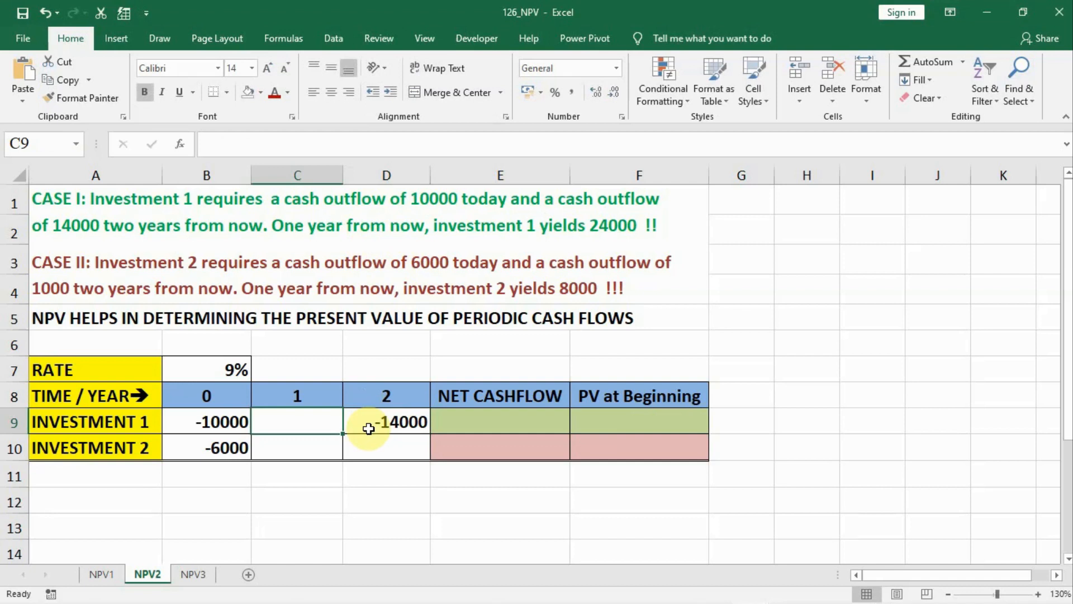
type("24000")
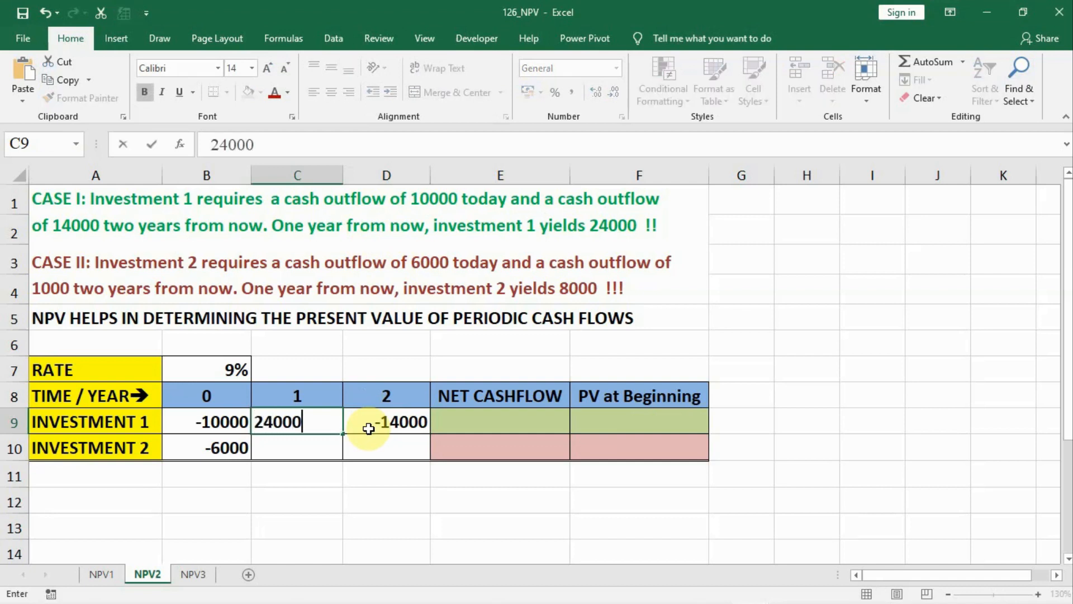
left_click(368, 428)
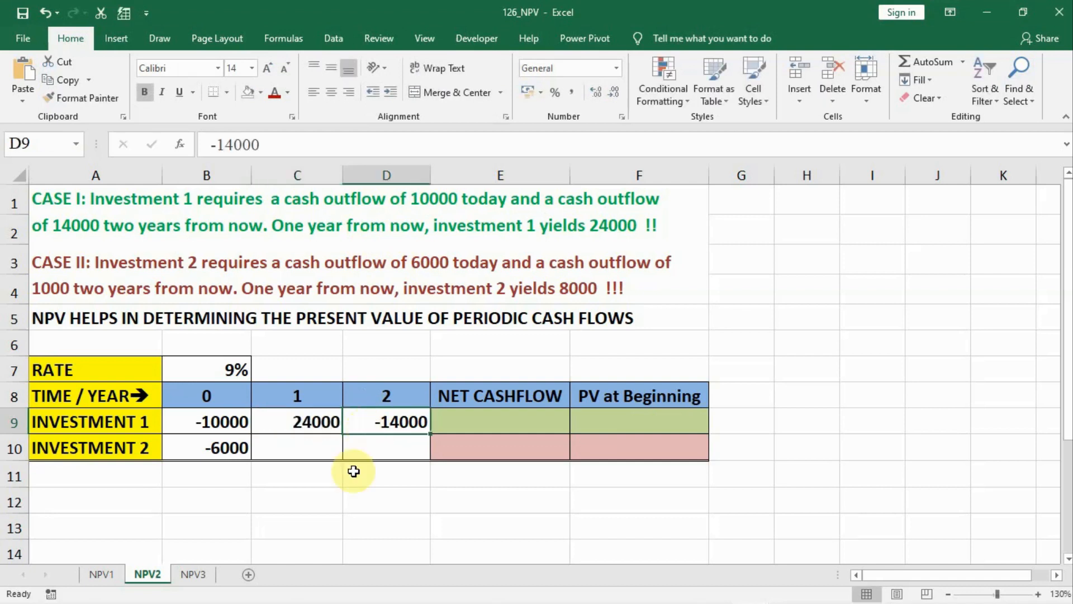
Enter Investment 2's year 2 outflow of -1000 in D10 and its year 1 inflow of 8000 in C10
left_click(308, 446)
left_click(390, 452)
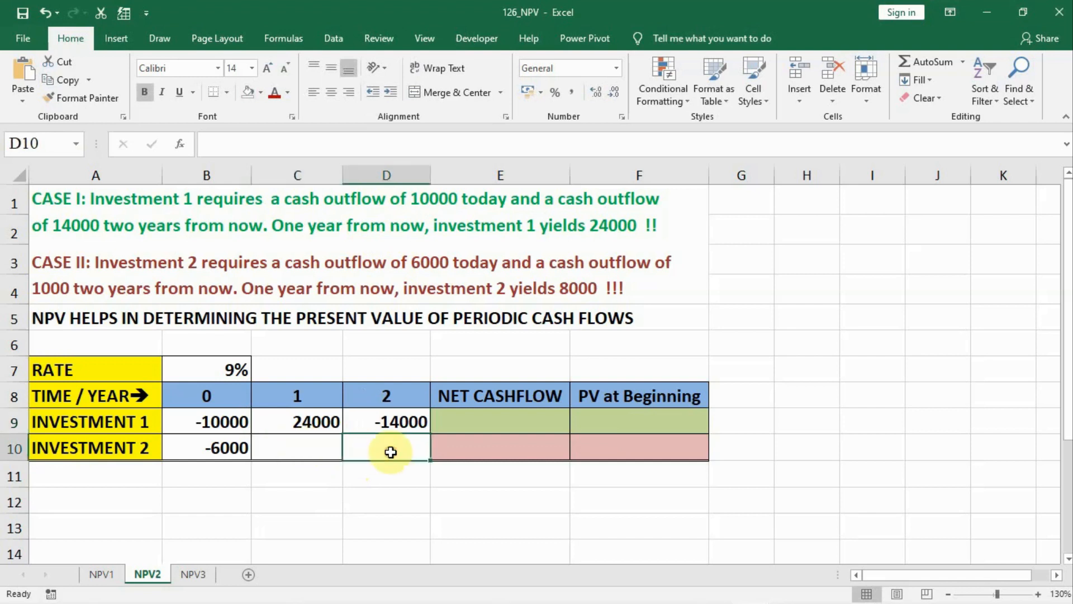
type("-1000")
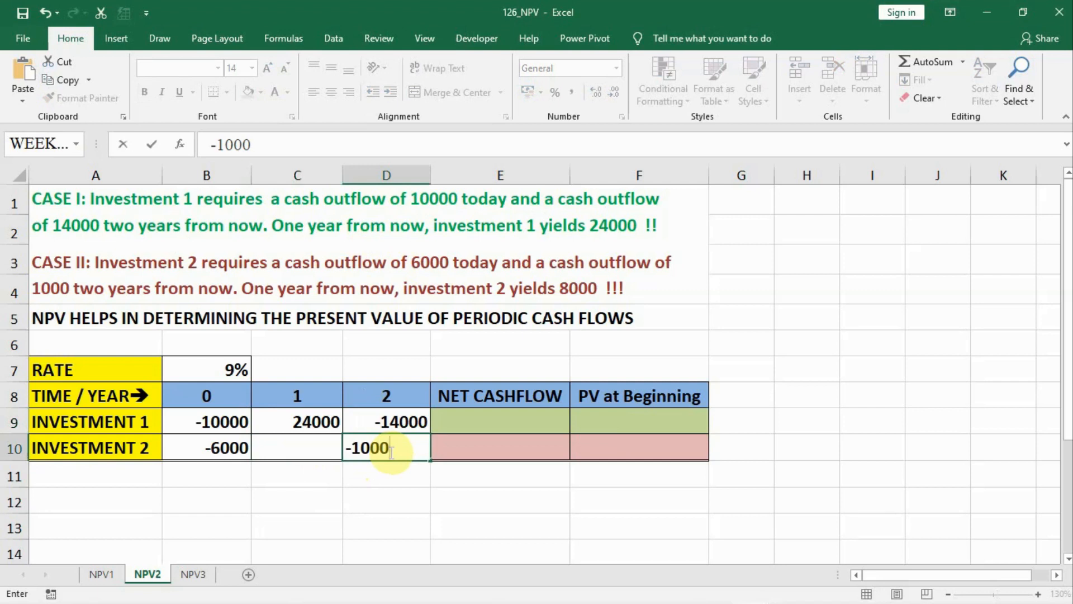
key("Left")
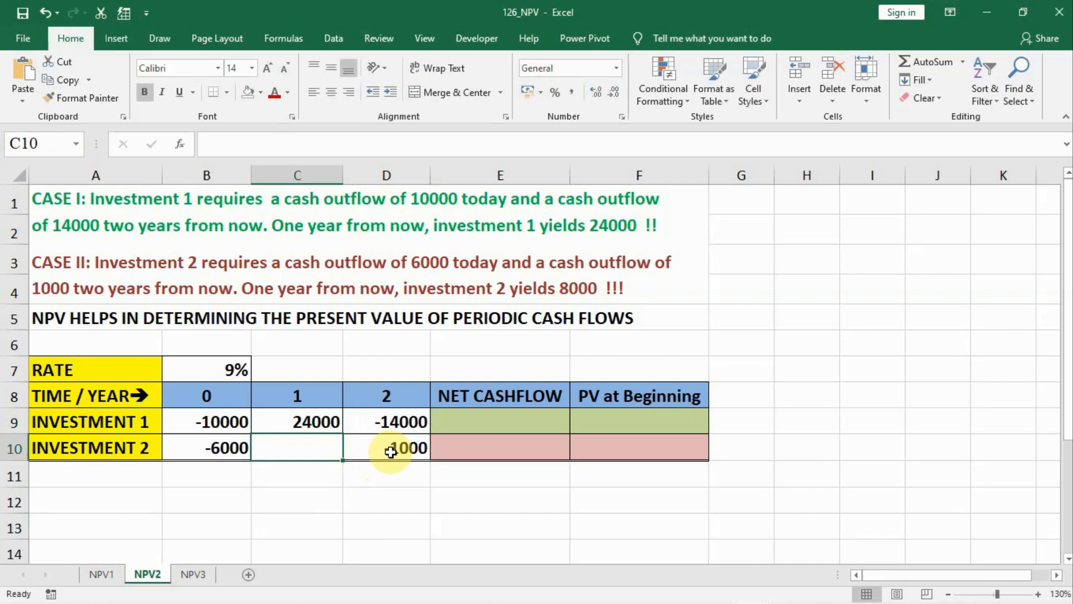
type("8000")
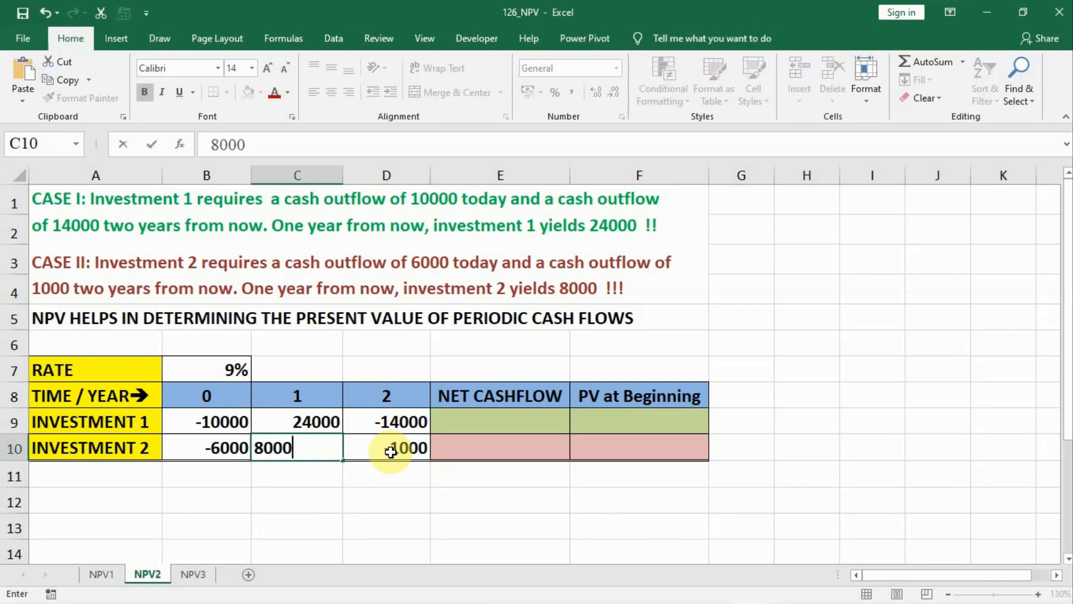
left_click(391, 452)
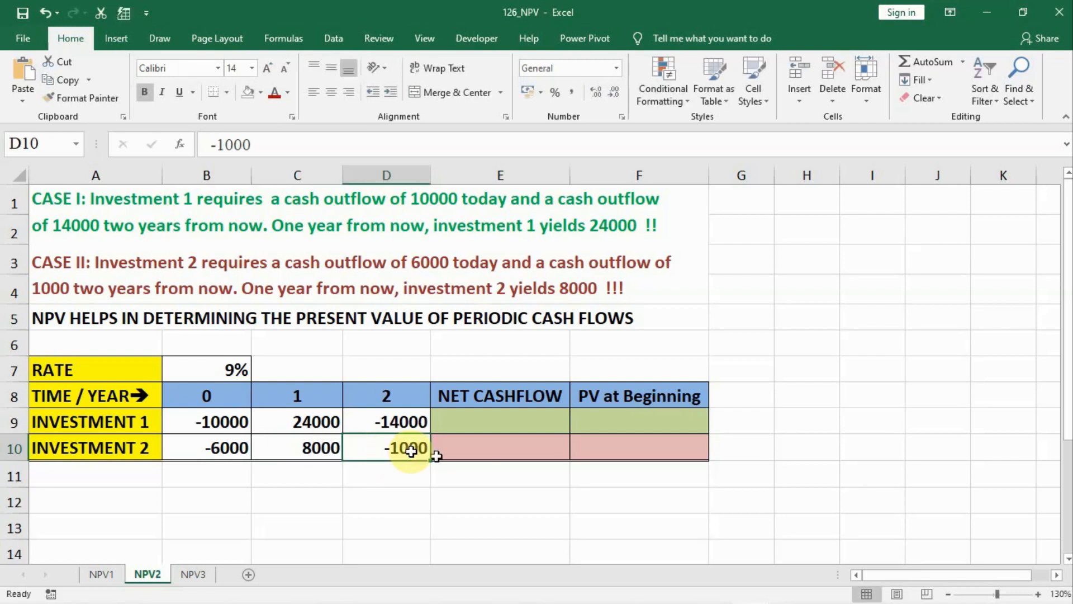
Sum each investment's cash flows in the NET CASHFLOW column, with =SUM(B9:D9) in E9 and =SUM(B10:D10) in E10
left_click(482, 418)
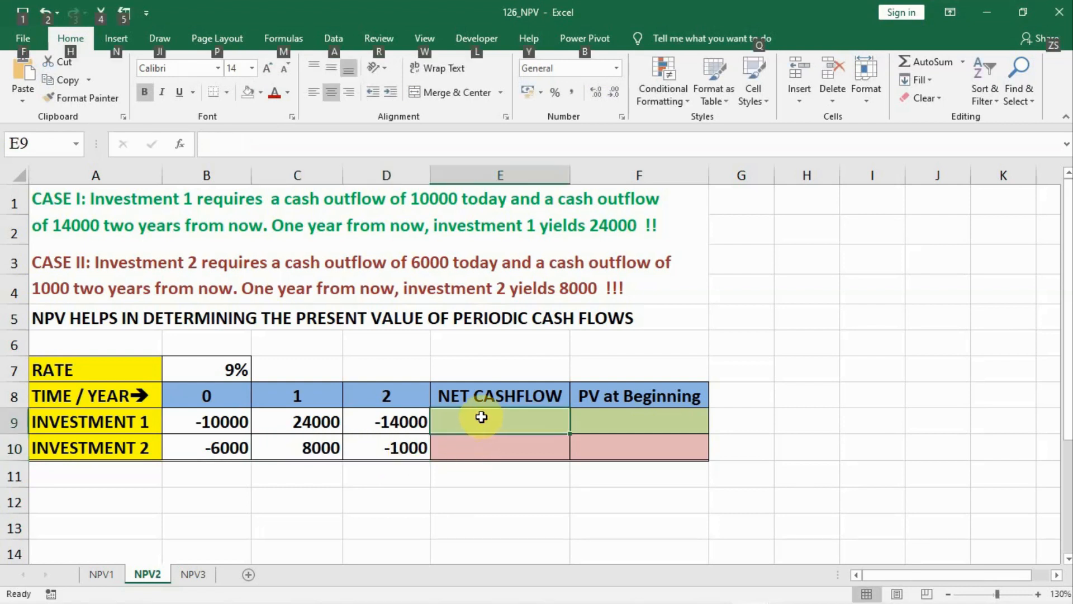
key("alt+=")
key("ctrl+Return")
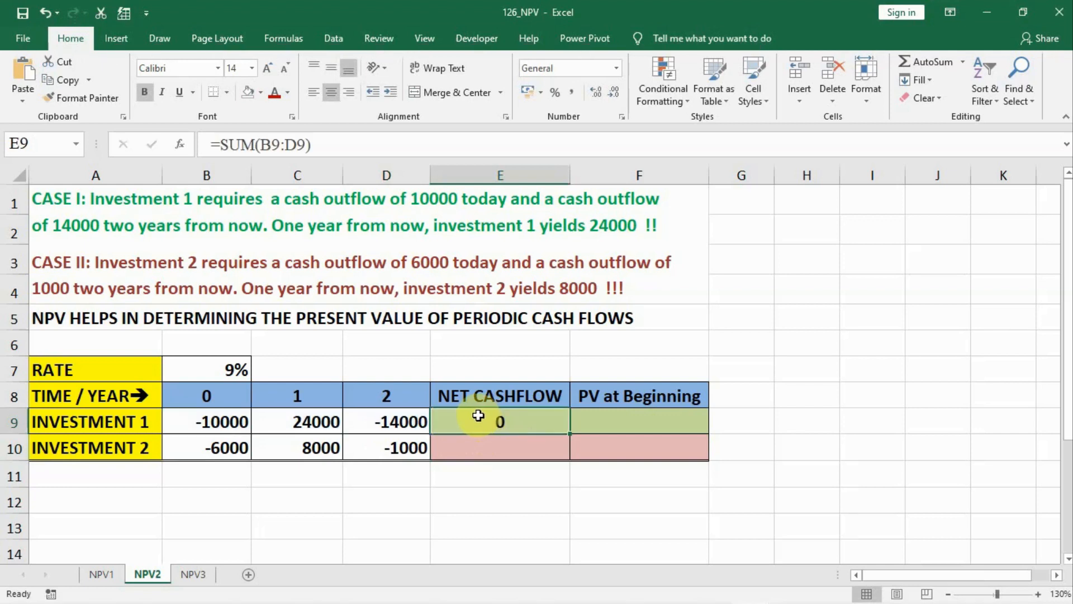
key("Down")
key("alt+=")
key("ctrl+Return")
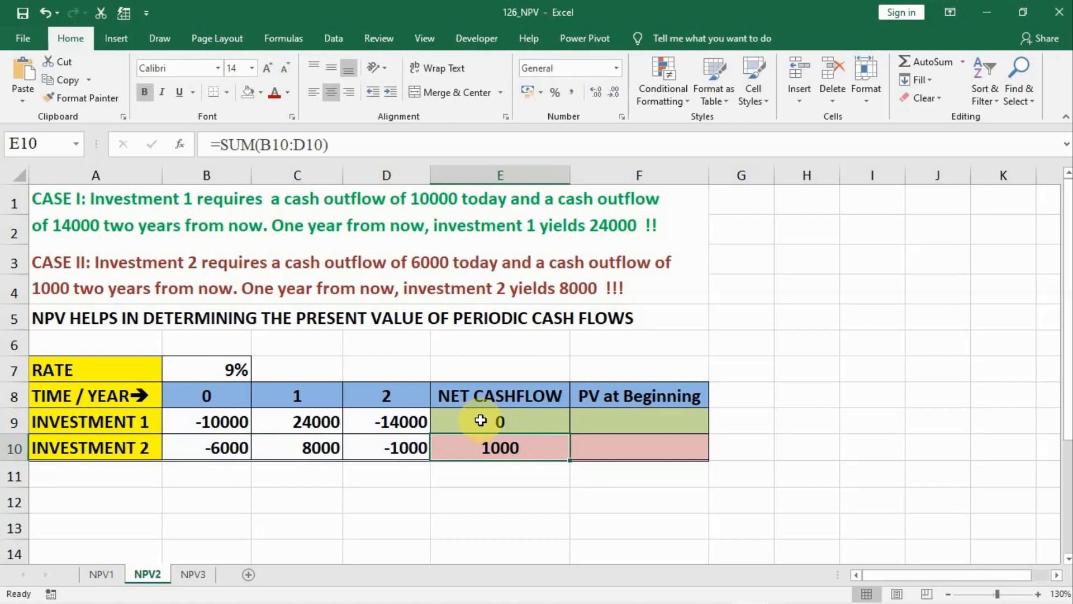
left_click(480, 418)
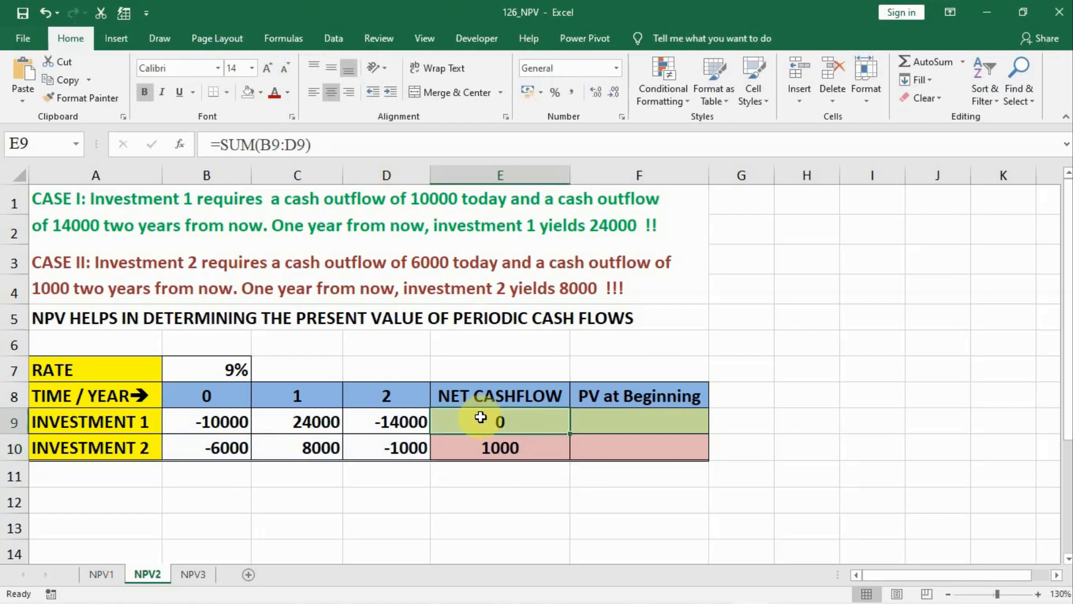
left_click(469, 447)
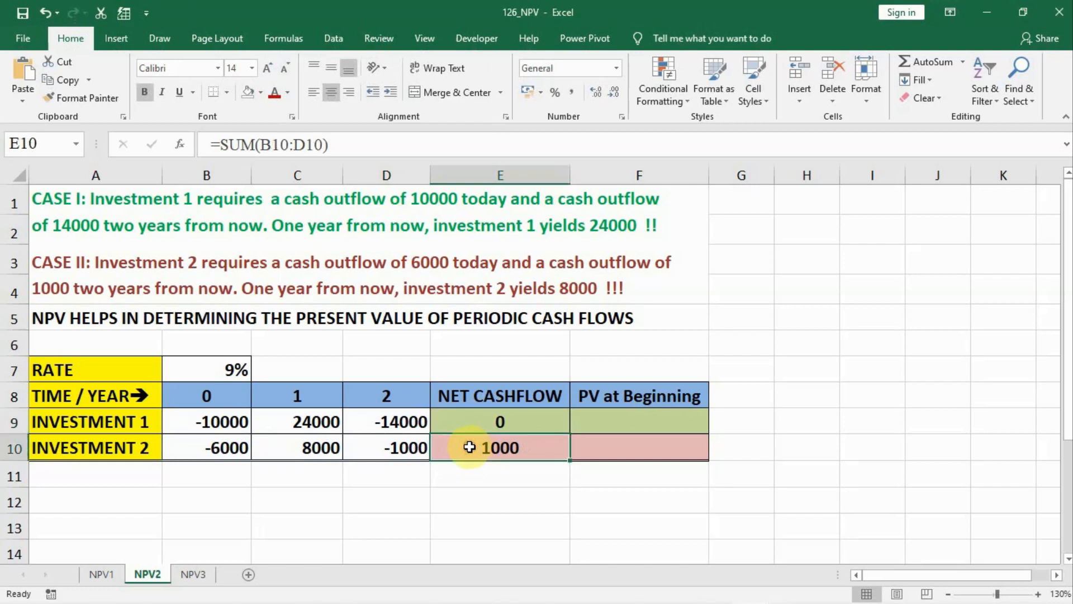
Calculate Investment 1's present value in F9 by adding the year 0 outflow to the NPV of years 1 and 2, =B9+NPV(B7,C9:D9)
left_click(632, 421)
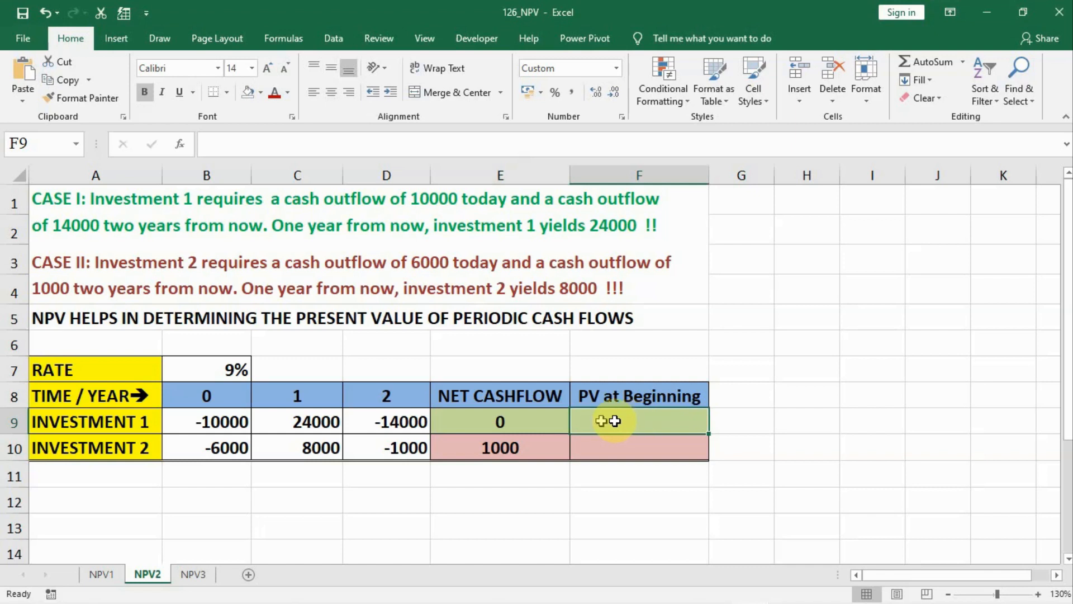
left_click(227, 367)
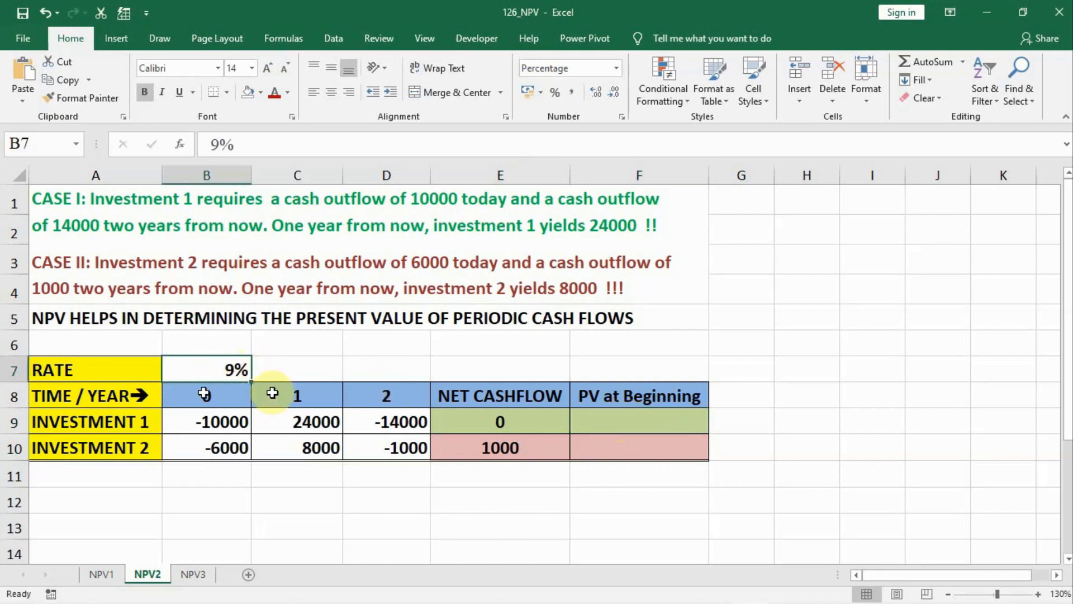
left_click(605, 416)
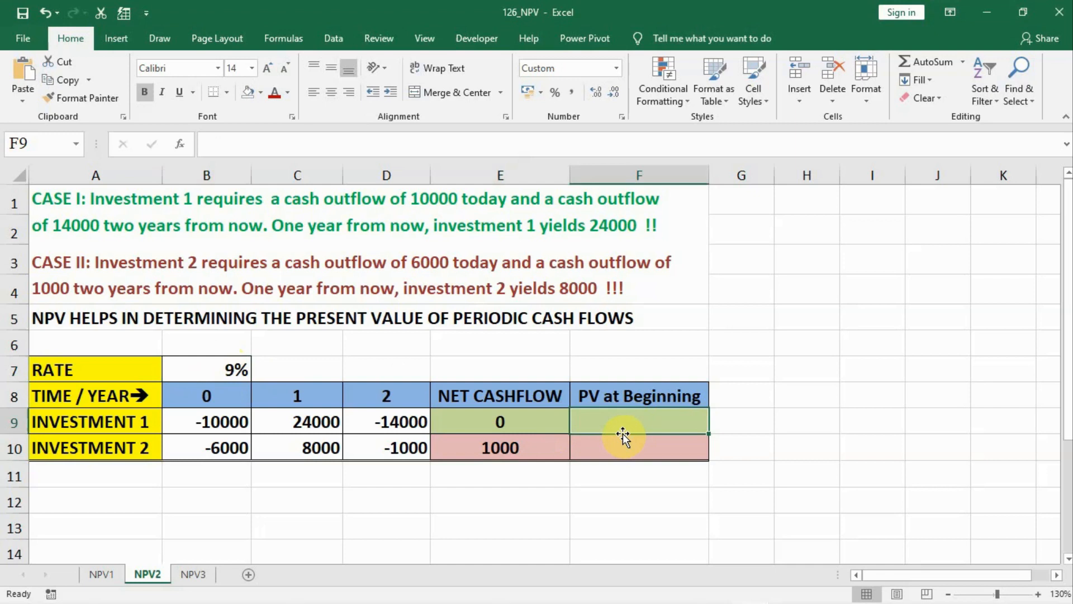
type("=")
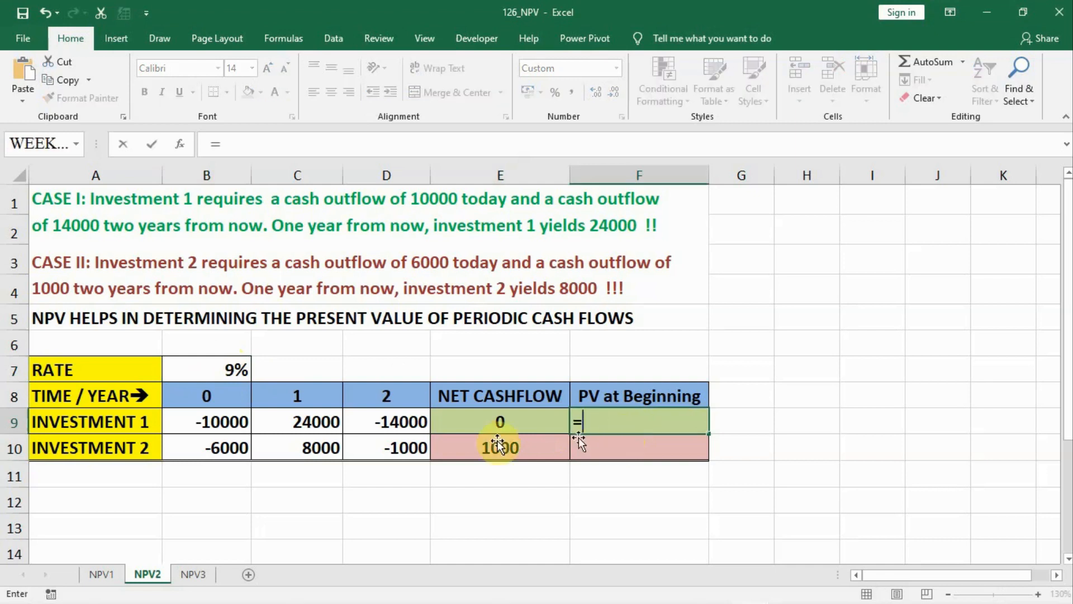
left_click(217, 423)
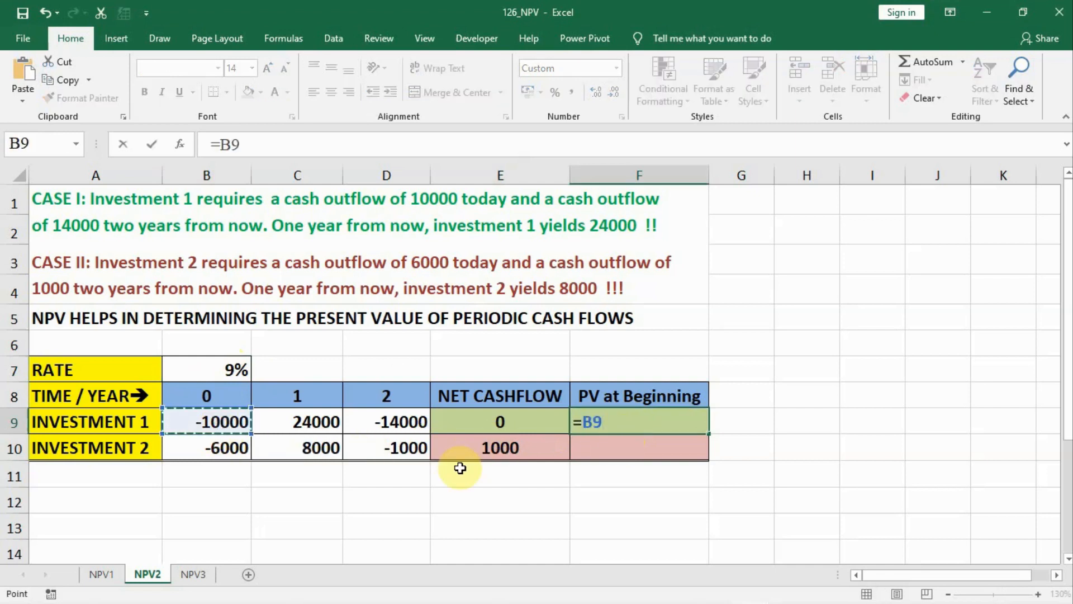
type("+")
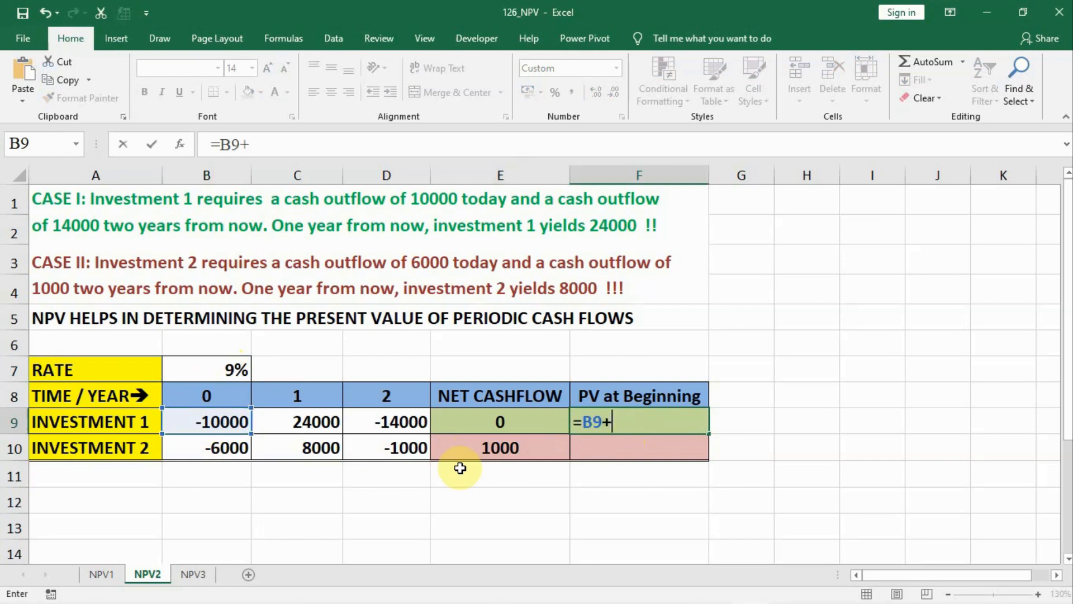
type("n")
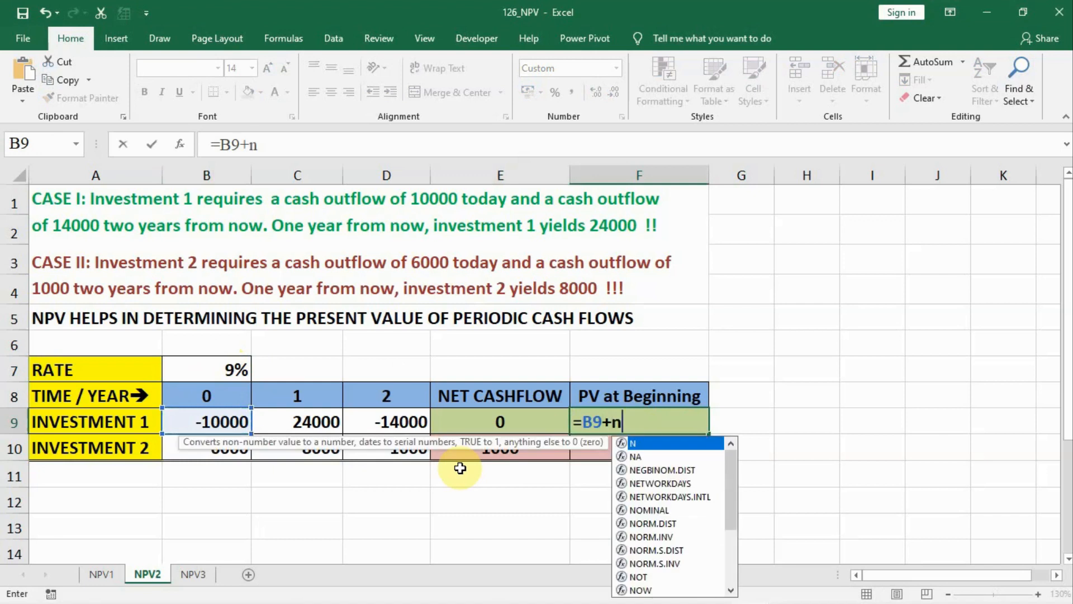
type("pv(")
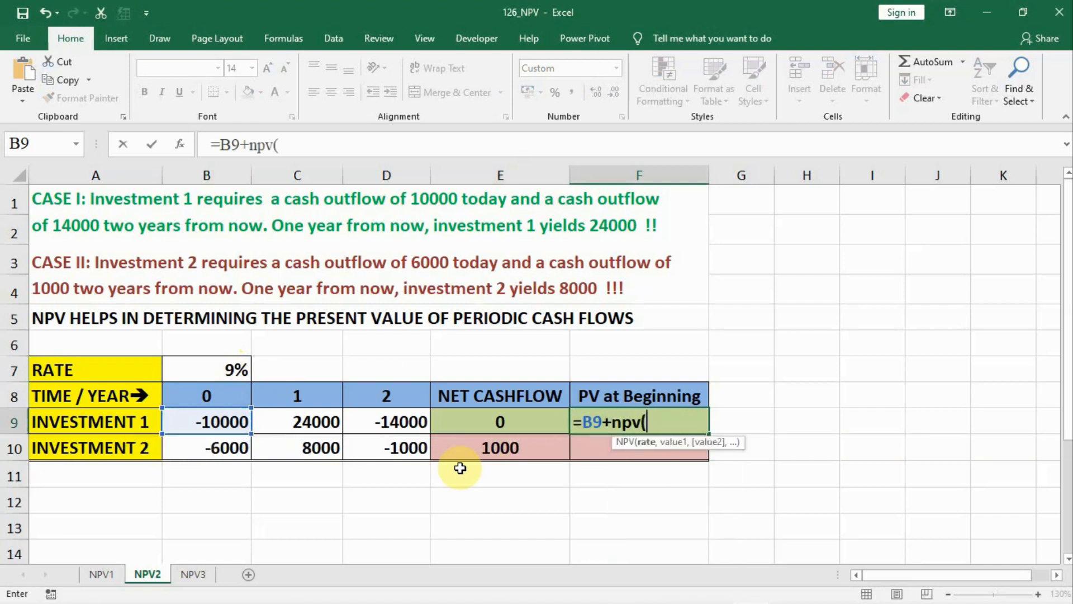
left_click(208, 366)
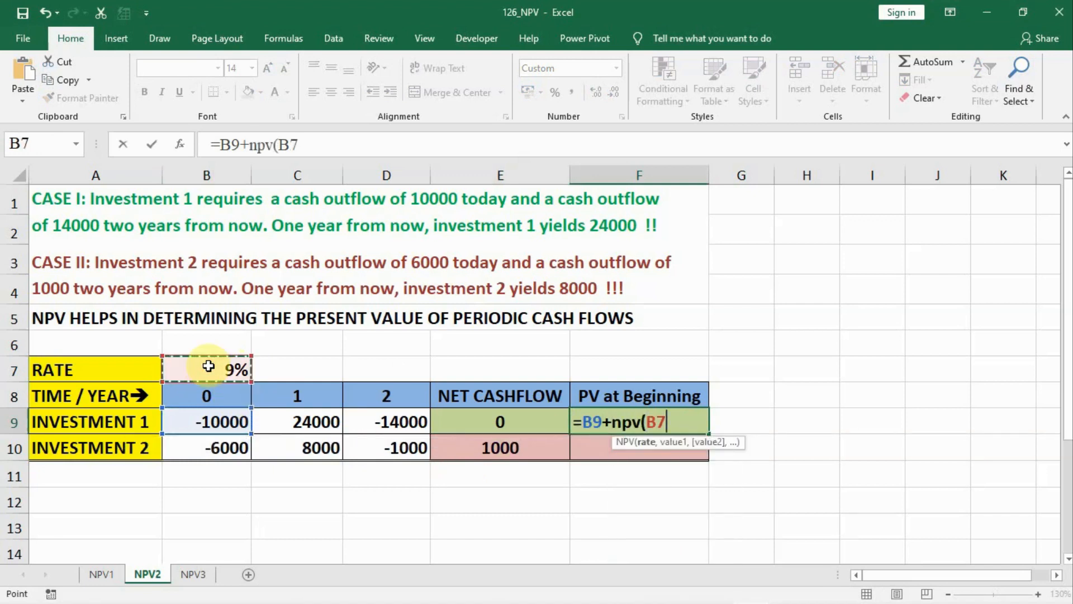
type(",")
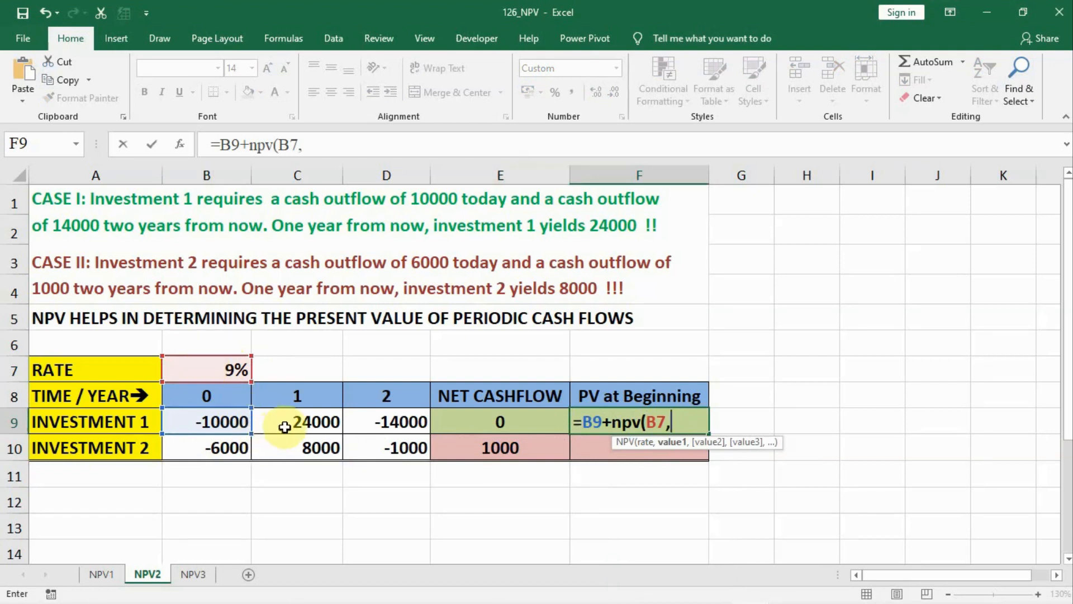
left_click_drag(284, 426, 386, 426)
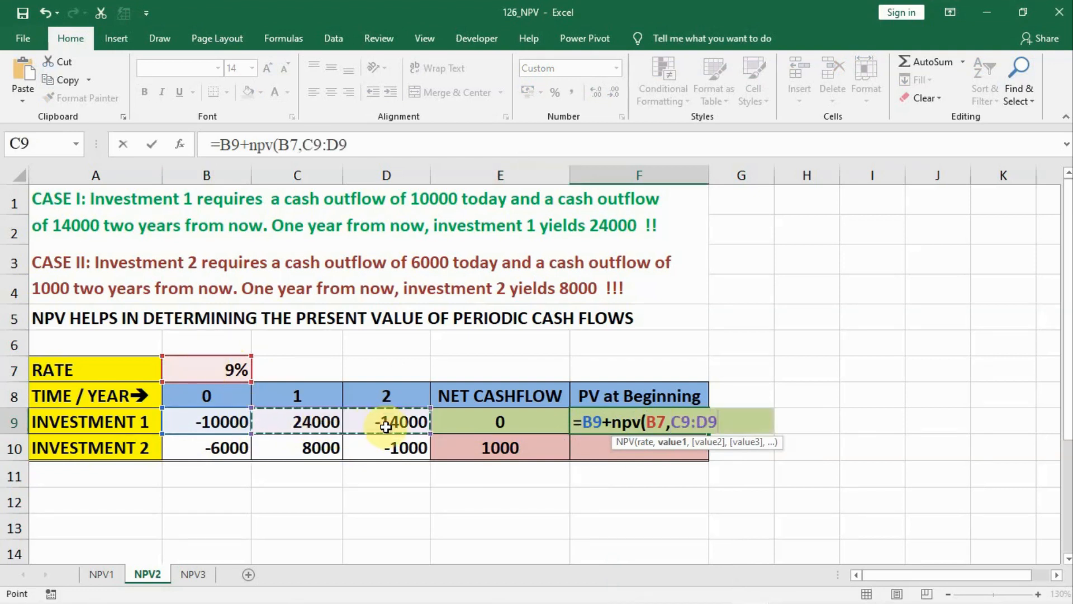
type(")")
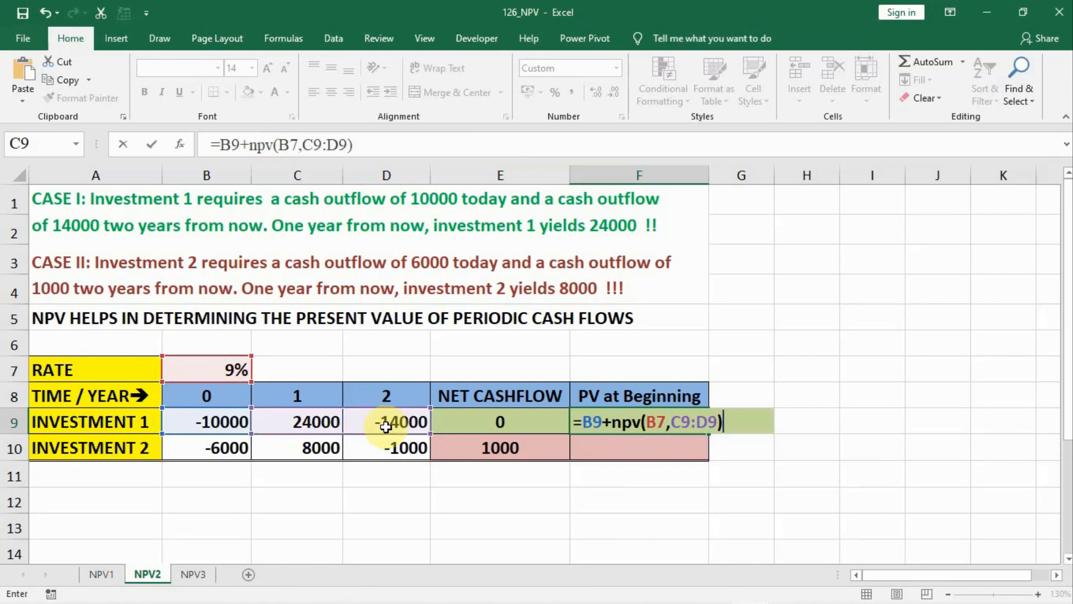
key("Return")
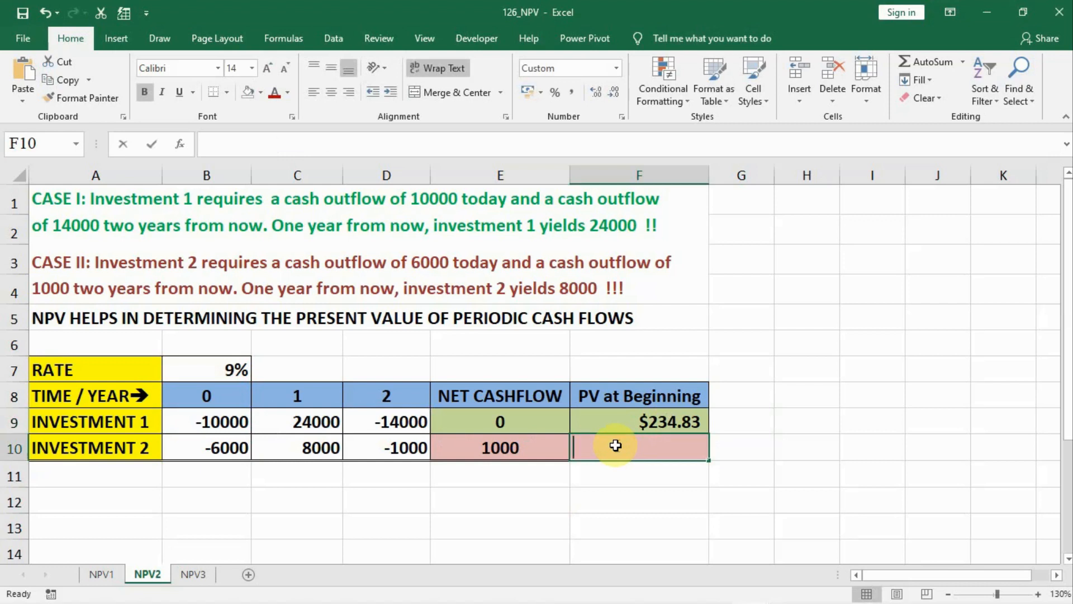
Calculate Investment 2's present value in F10 by adding the year 0 outflow to the NPV of years 1 and 2, =B10+NPV(B7,C10:D10)
type("=")
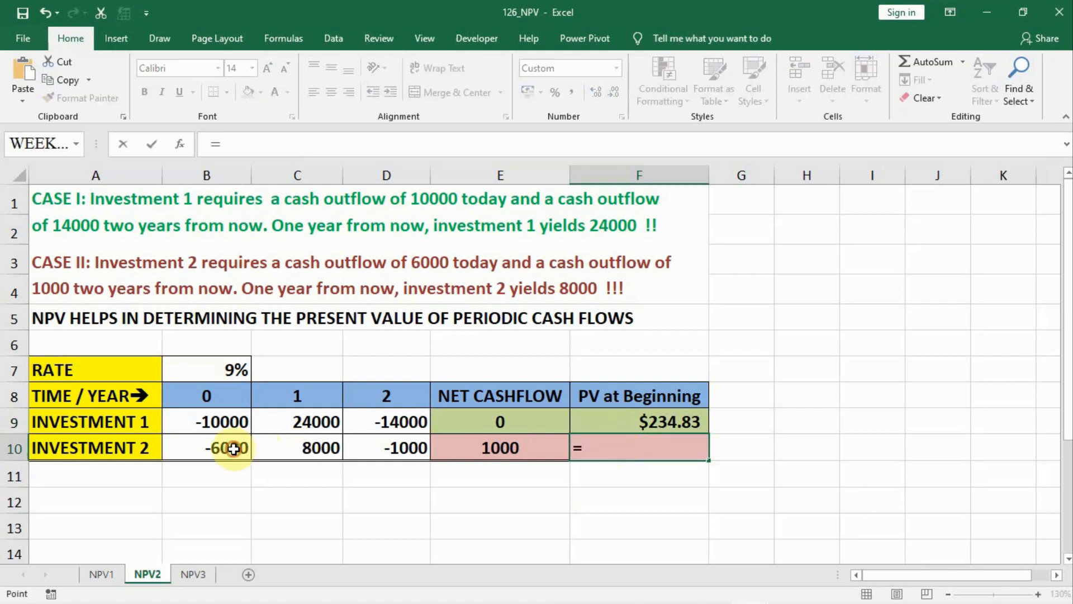
left_click(233, 449)
type("+")
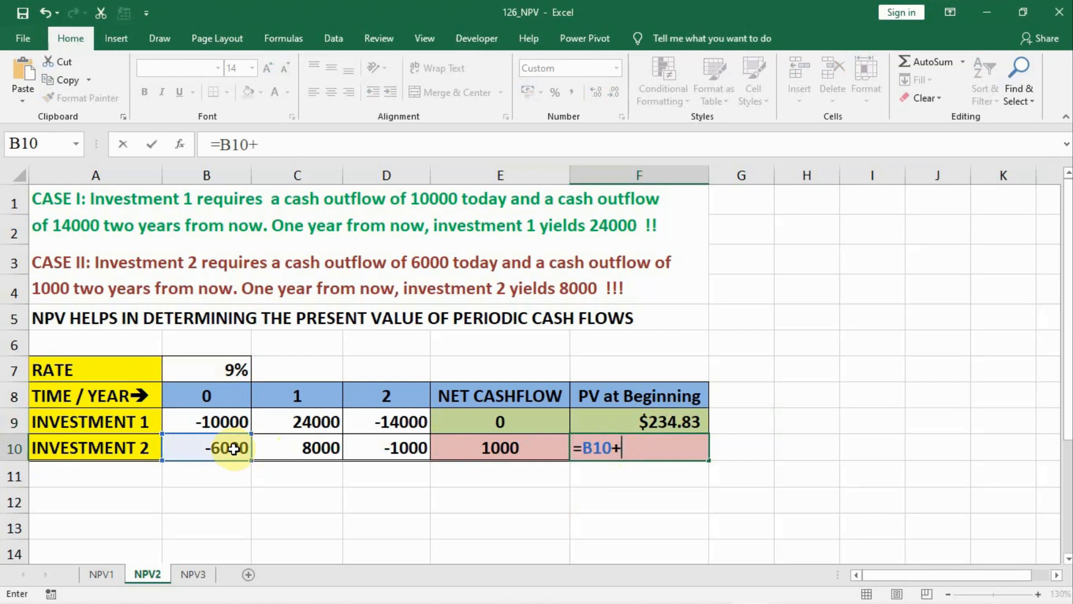
type("np")
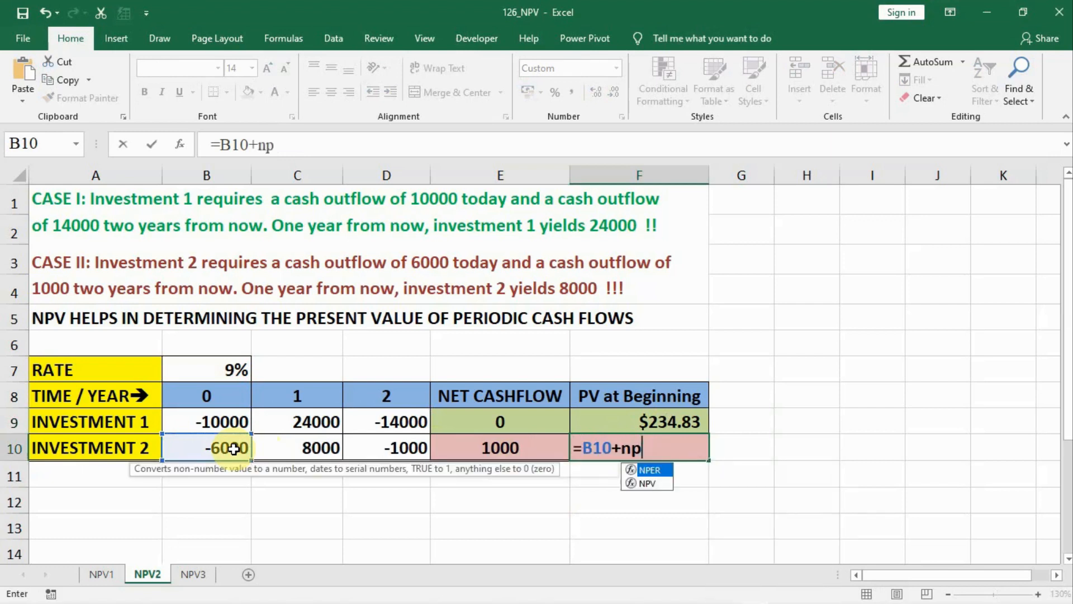
type("v(")
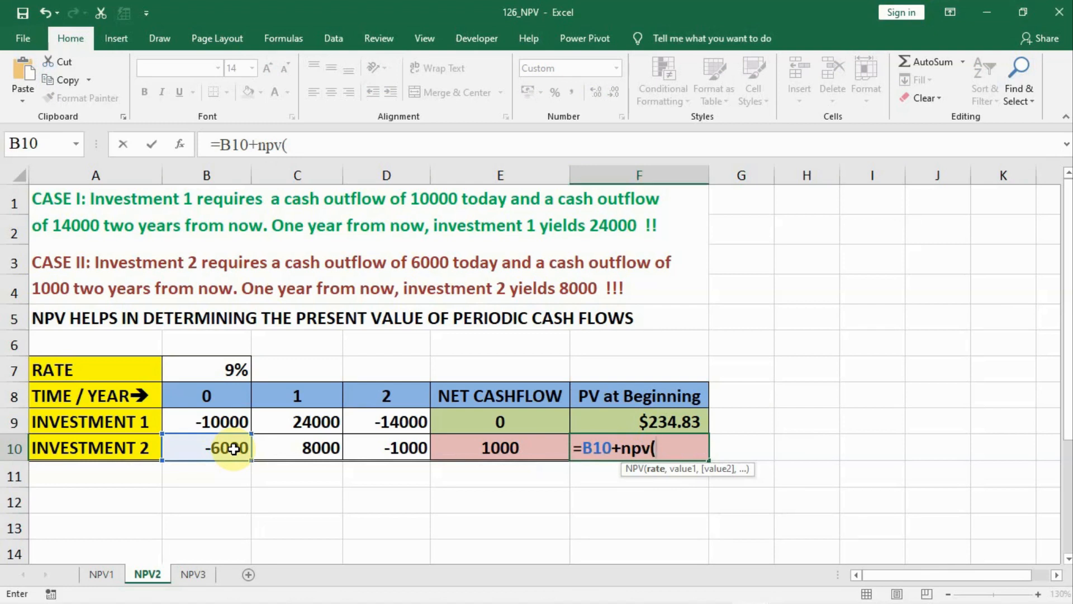
left_click(229, 366)
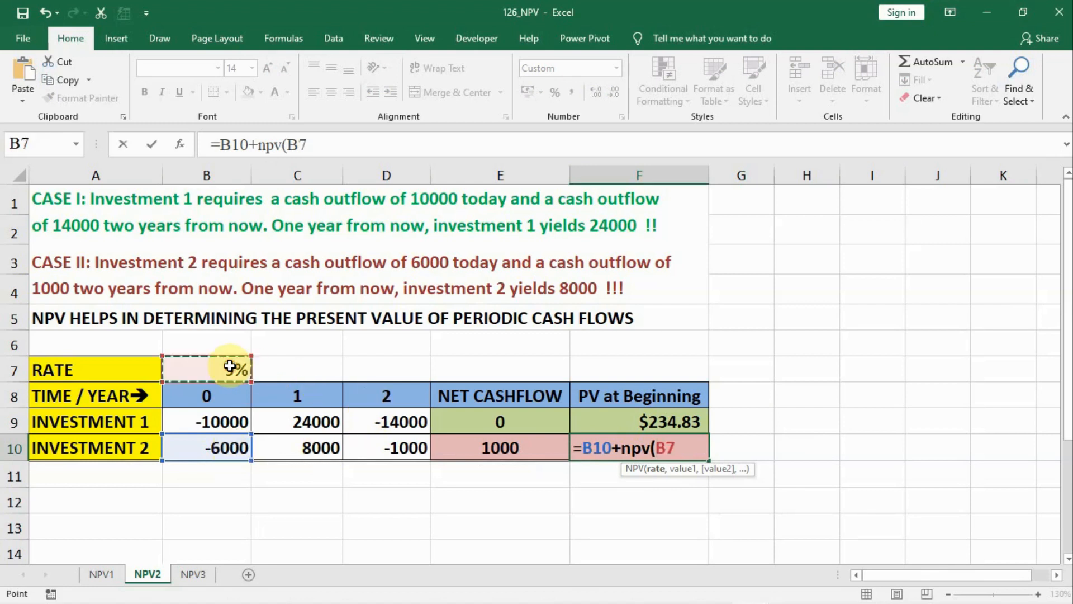
type(",")
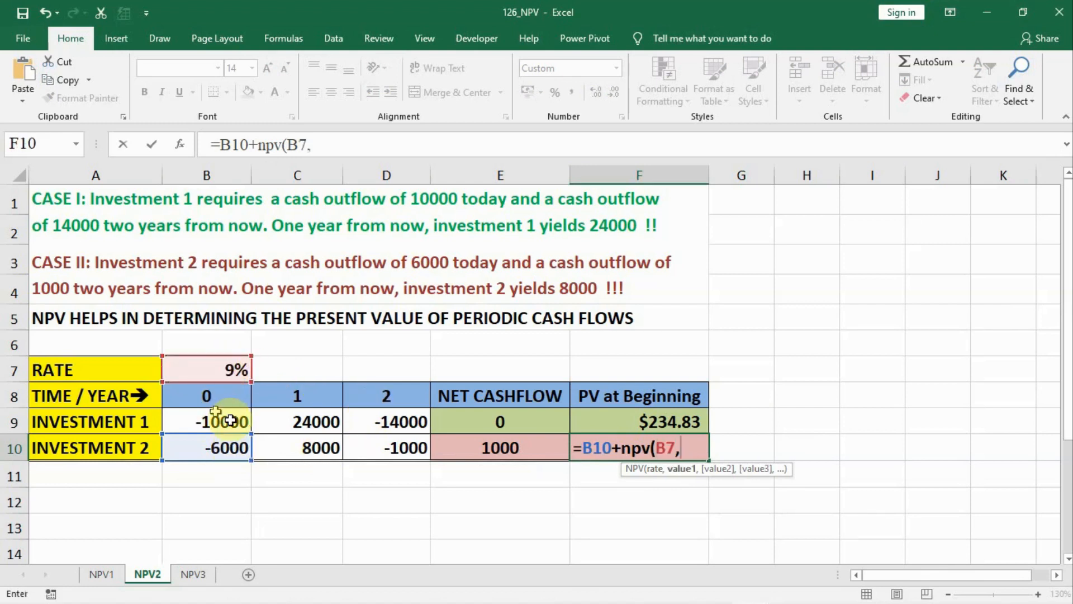
left_click_drag(283, 443, 384, 445)
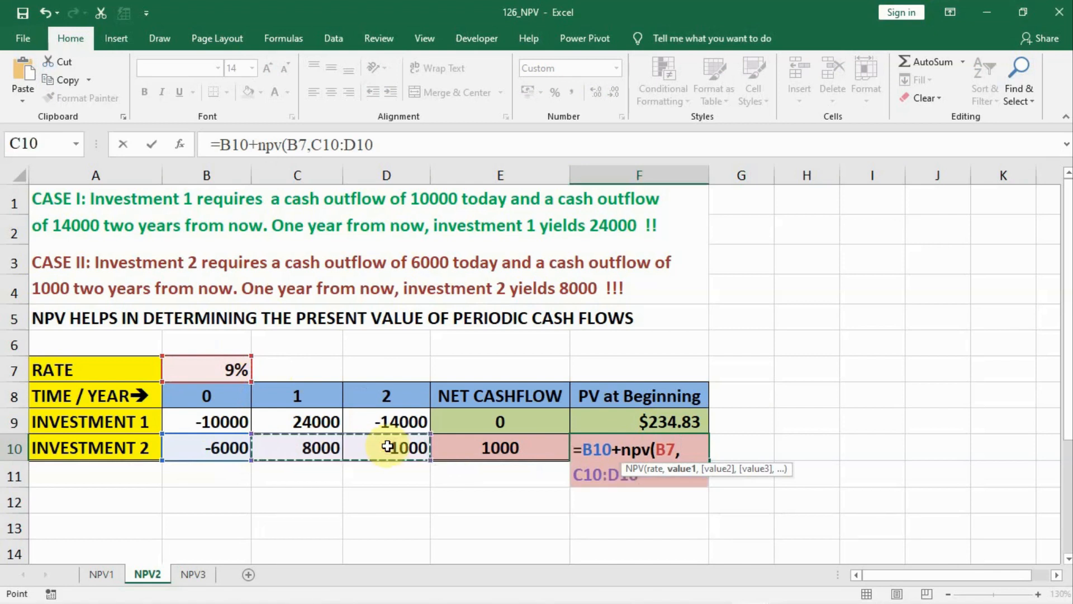
key("Return")
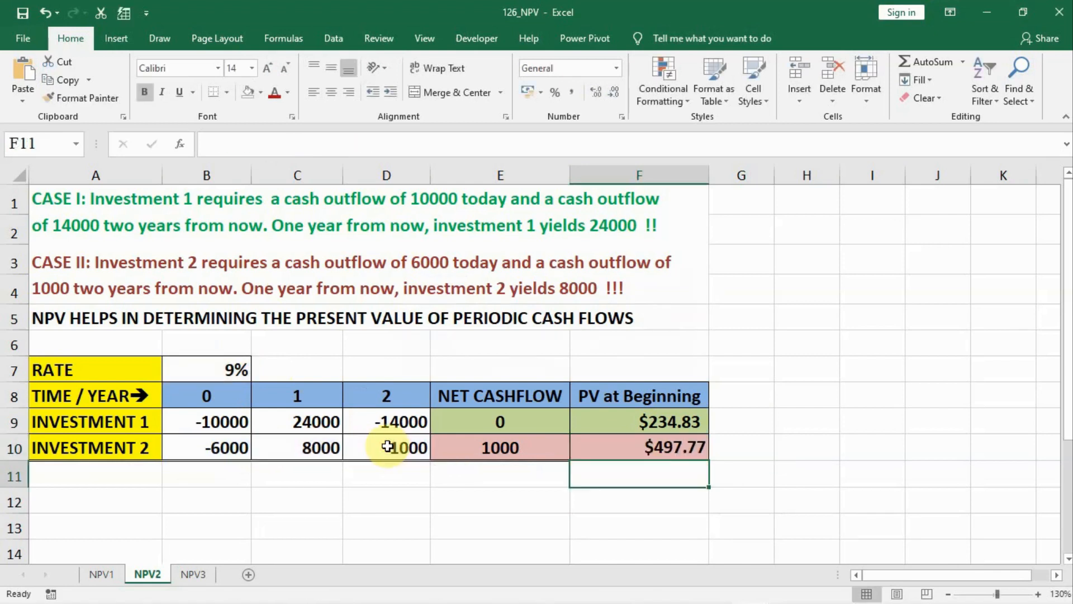
left_click(653, 442)
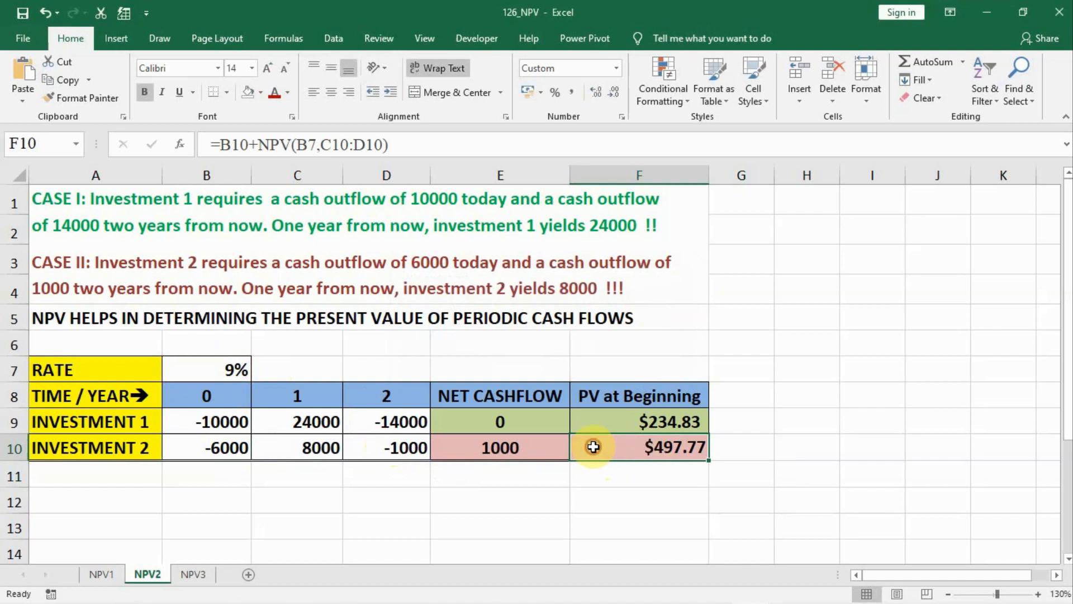
left_click(599, 421)
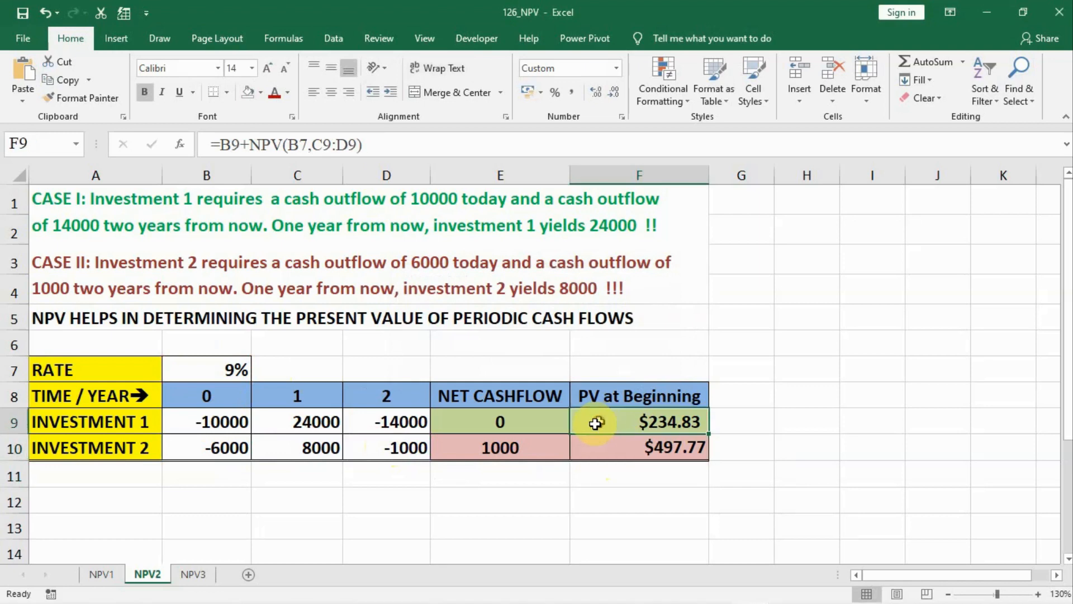
On the NPV3 sheet, enter the initial investment of -2000 as the month 0 cash flow in B6
left_click(193, 574)
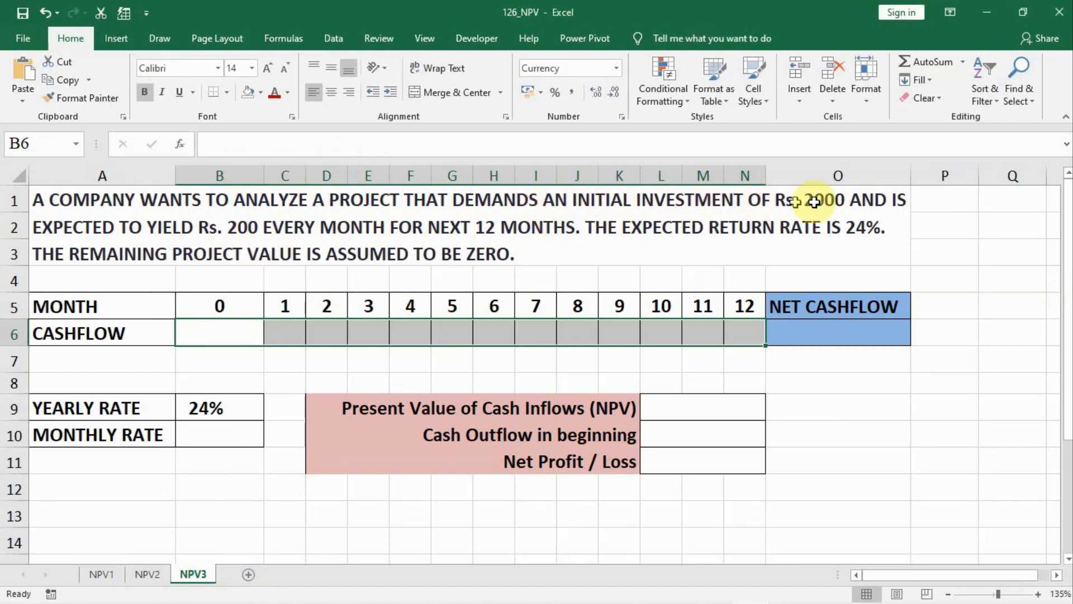
left_click(216, 335)
type("-2000")
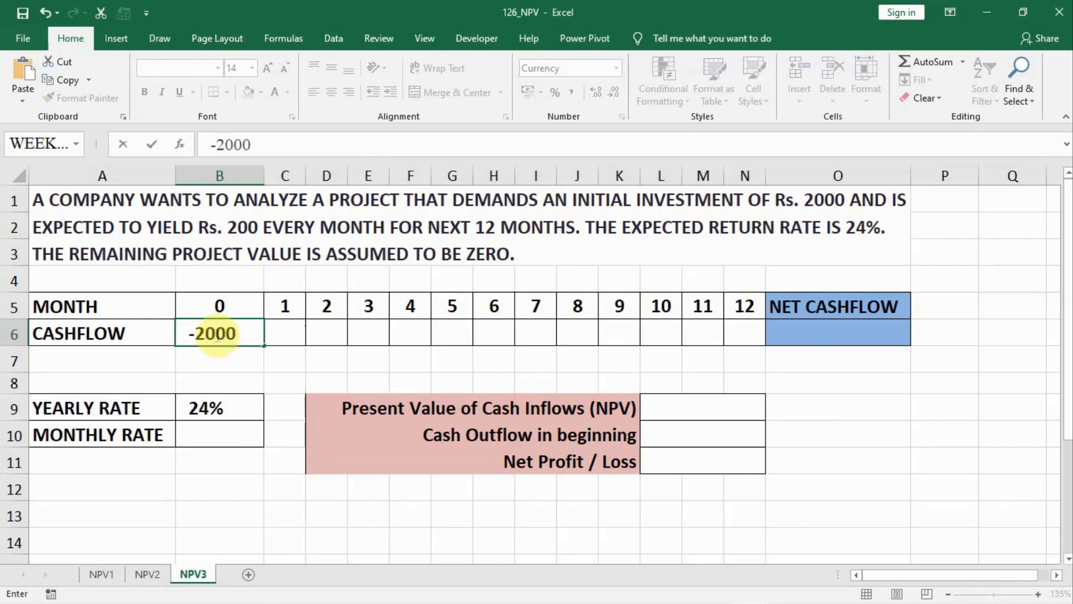
key("Tab")
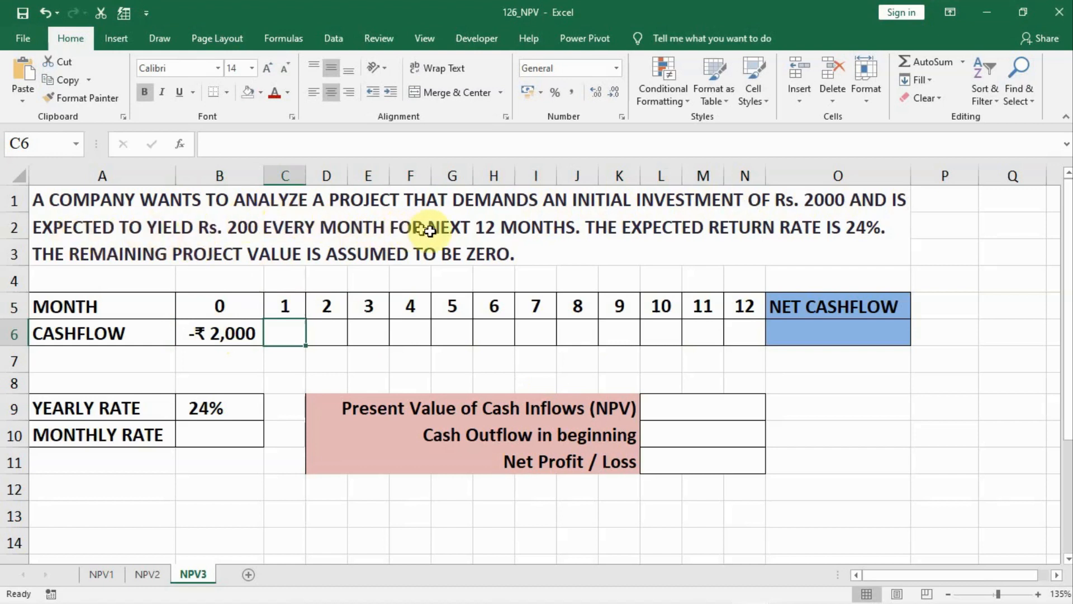
Enter a monthly inflow of 200 in C6 and fill it across to month 12 in N6
type("200")
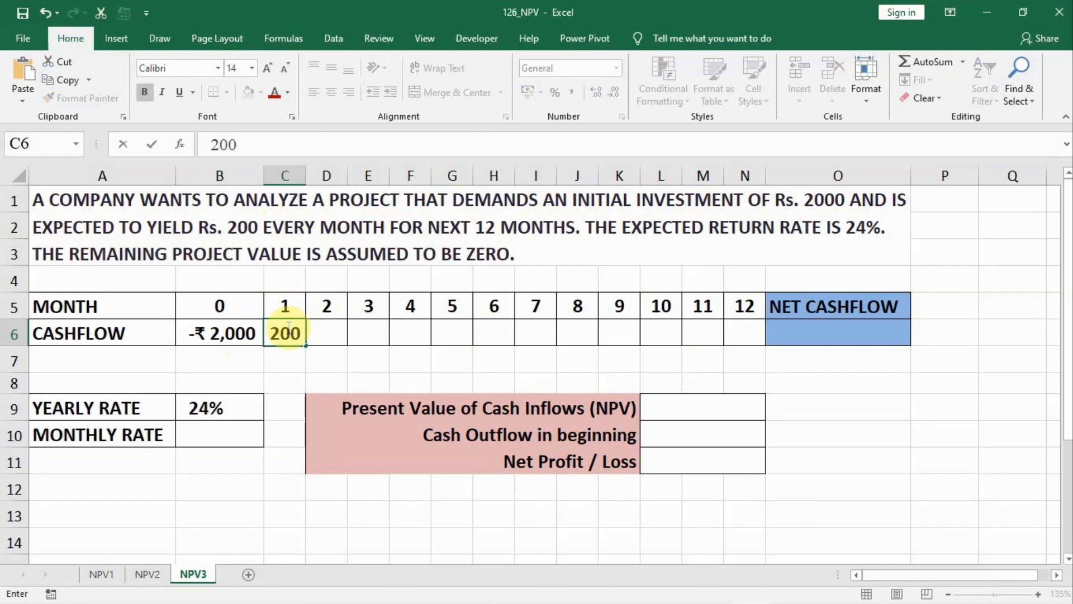
key("Tab")
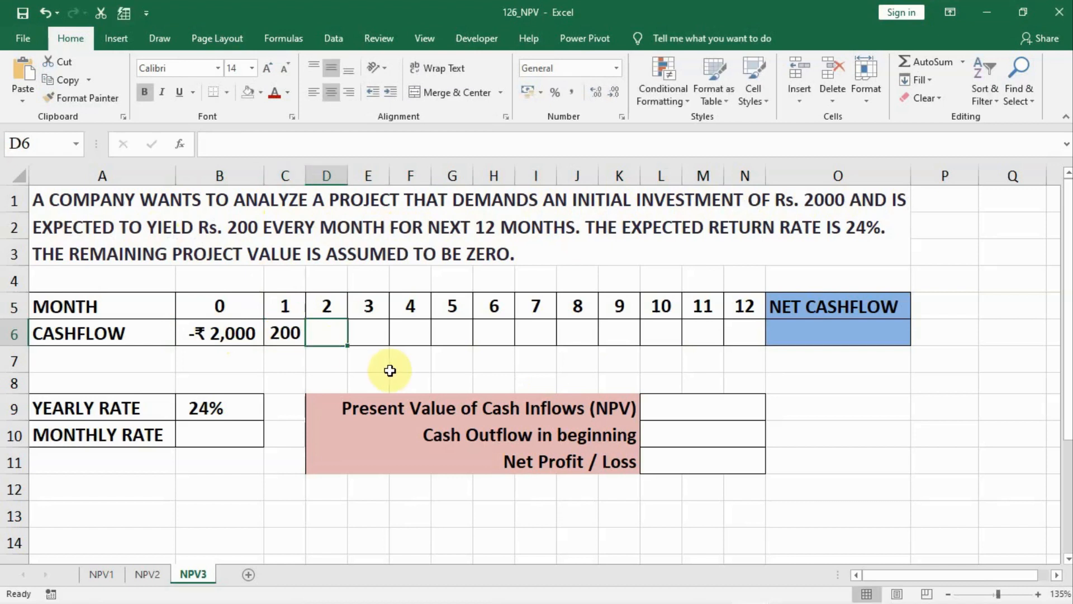
left_click(295, 334)
left_click_drag(307, 345, 743, 352)
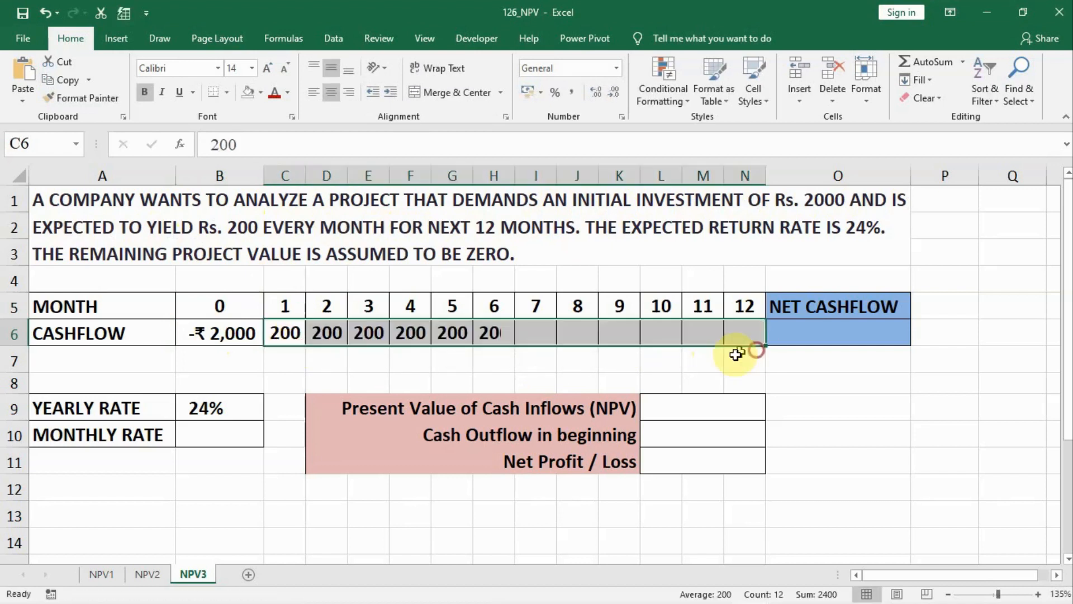
Sum the project's cash flows for months 0 to 12 in the NET CASHFLOW cell O6 with =SUM(B6:N6)
left_click(820, 337)
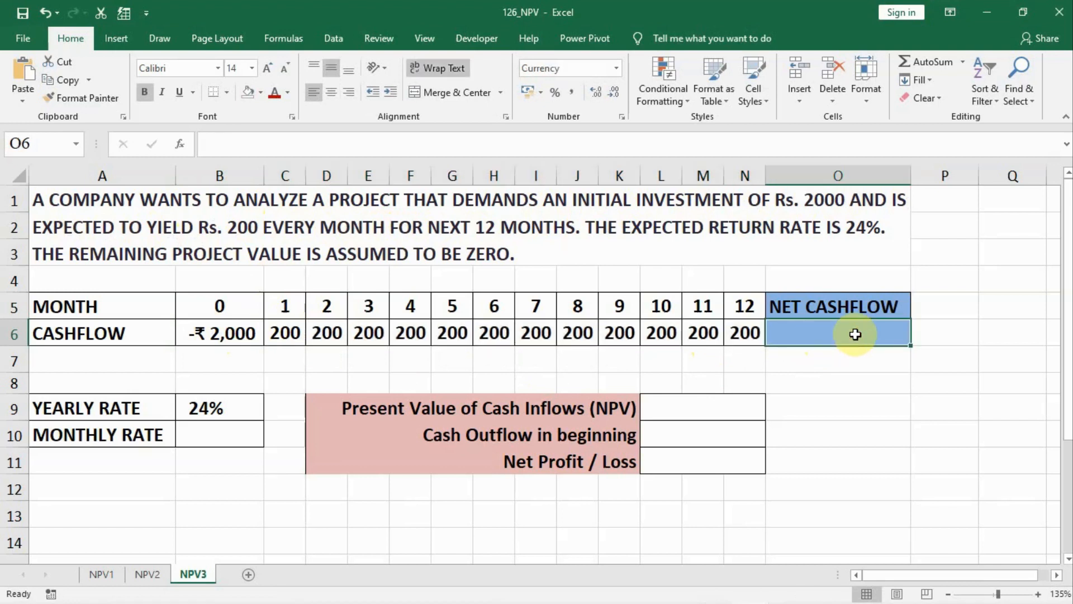
key("alt+equal")
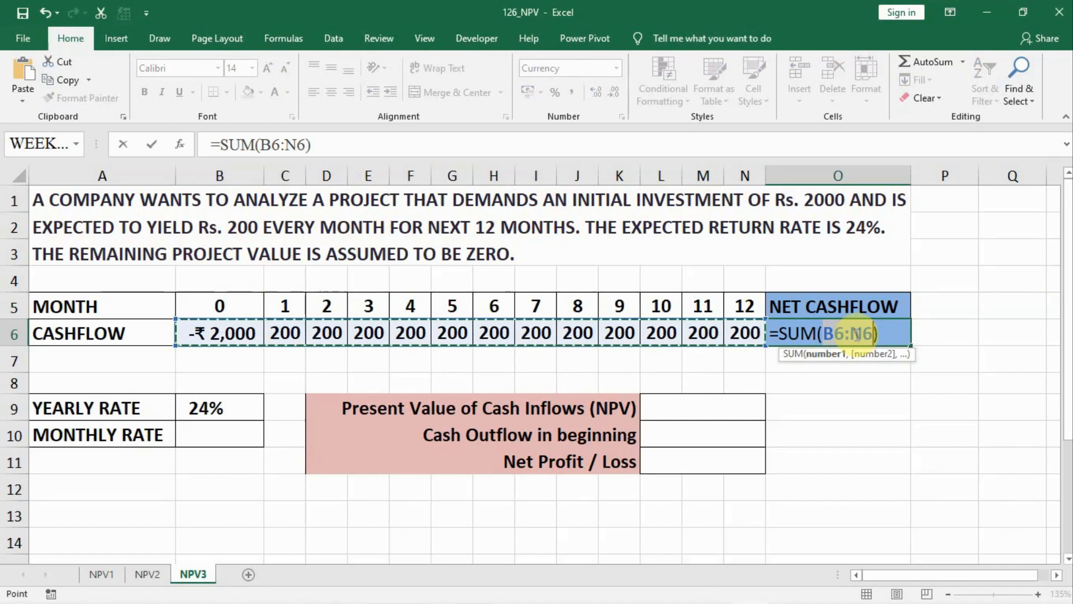
key("Return")
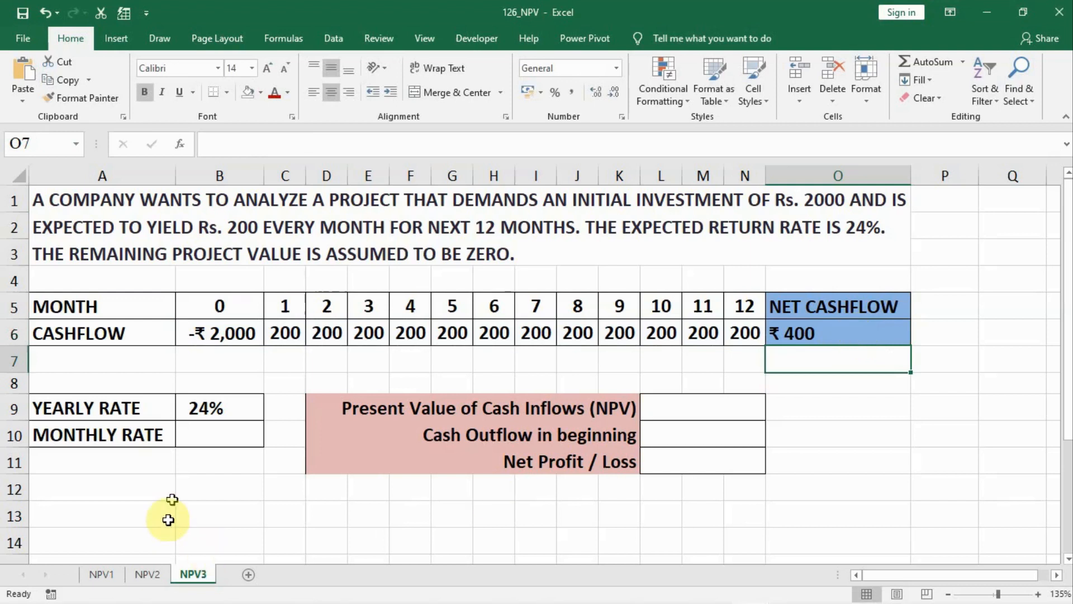
Calculate the monthly rate in B10 by dividing the yearly rate by 12, =B9/12
left_click(197, 433)
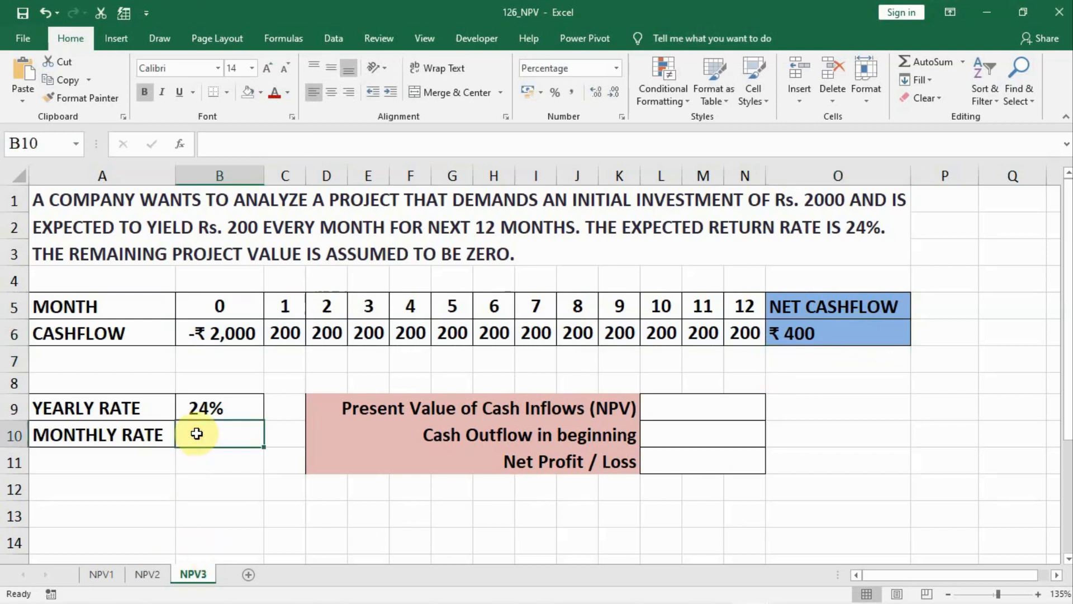
type("=")
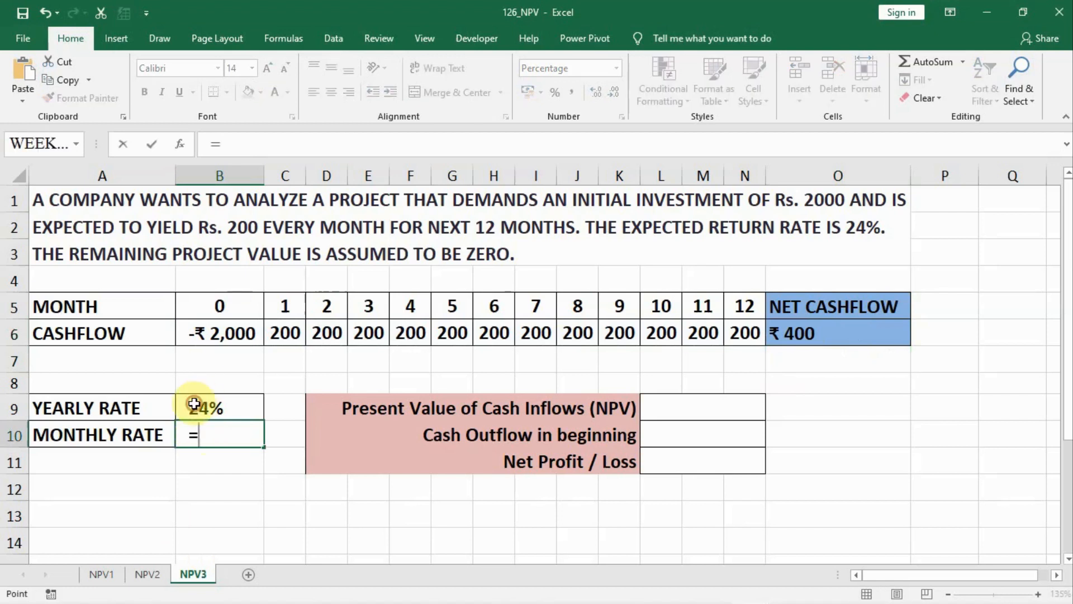
left_click(194, 403)
type("/")
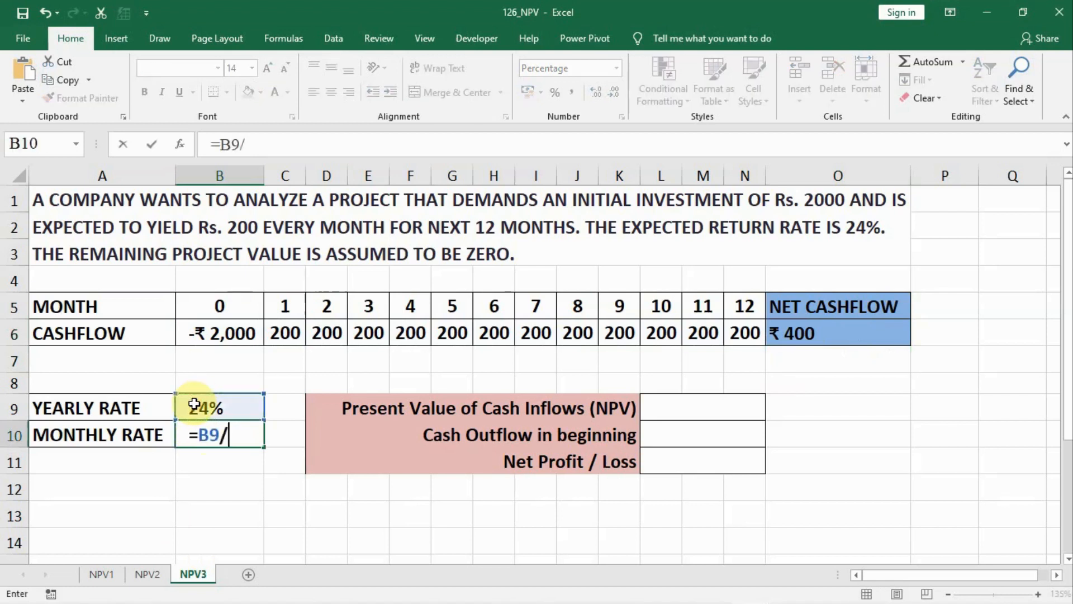
type("2")
left_click(247, 146)
type("1")
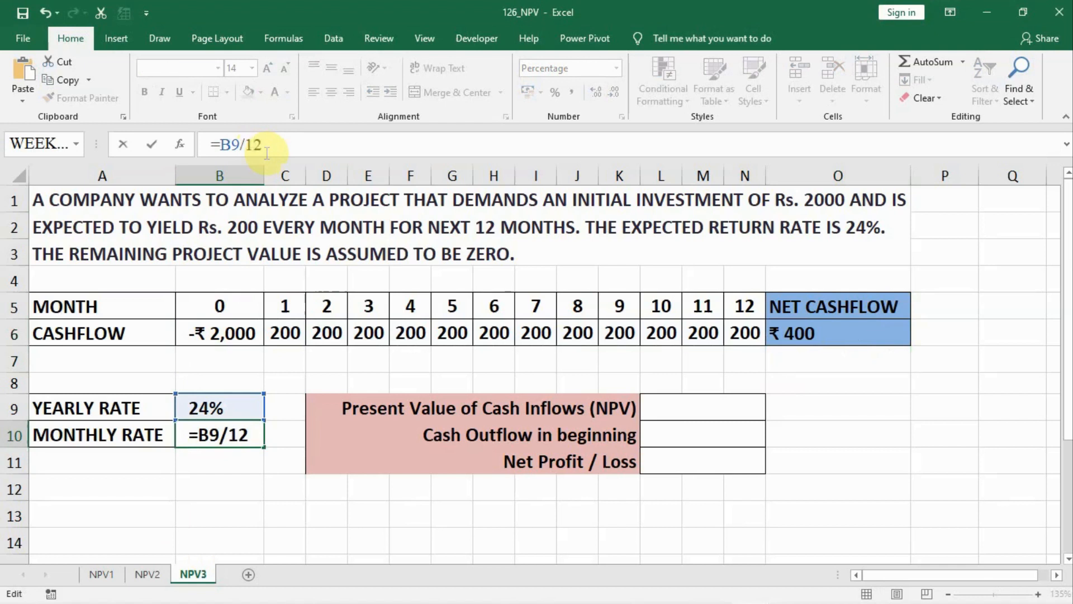
key("Return")
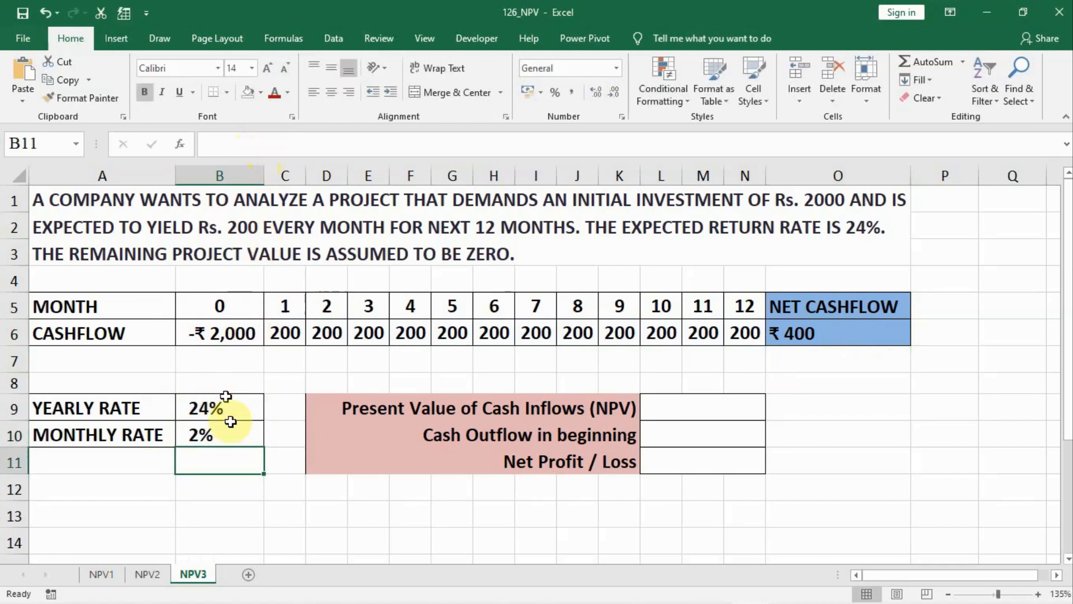
Calculate the present value of the monthly cash inflows in L9 with =NPV(B10,C6:N6)
left_click(680, 409)
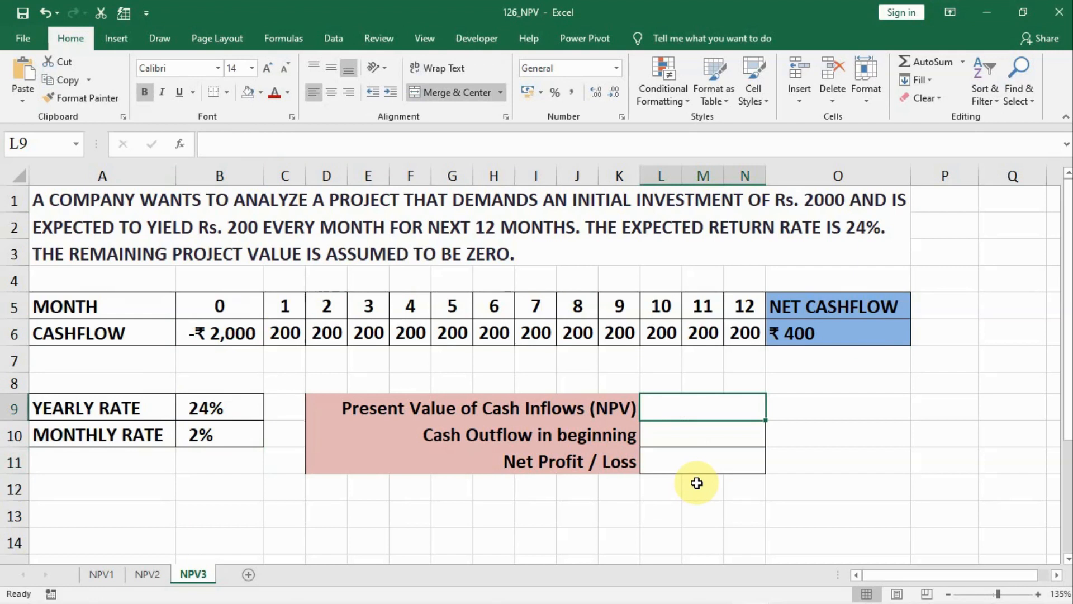
type("=")
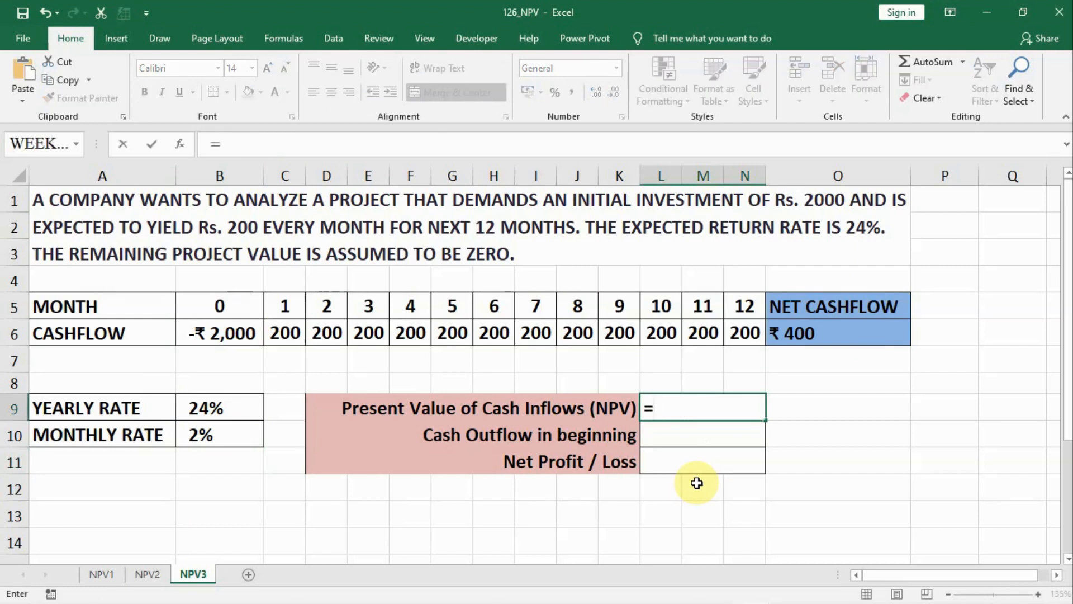
type("npv(")
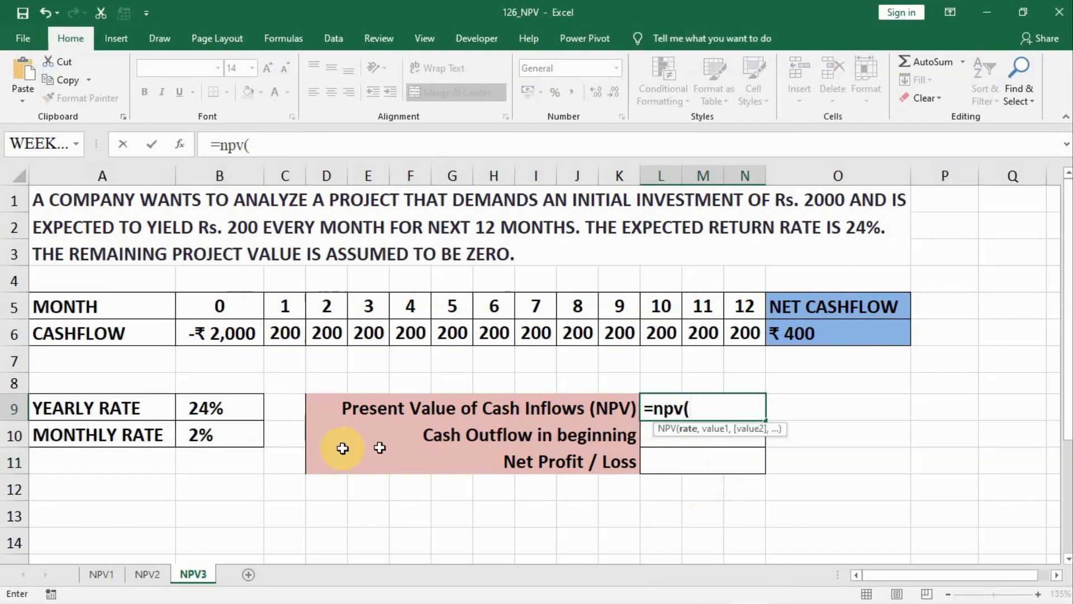
left_click(222, 432)
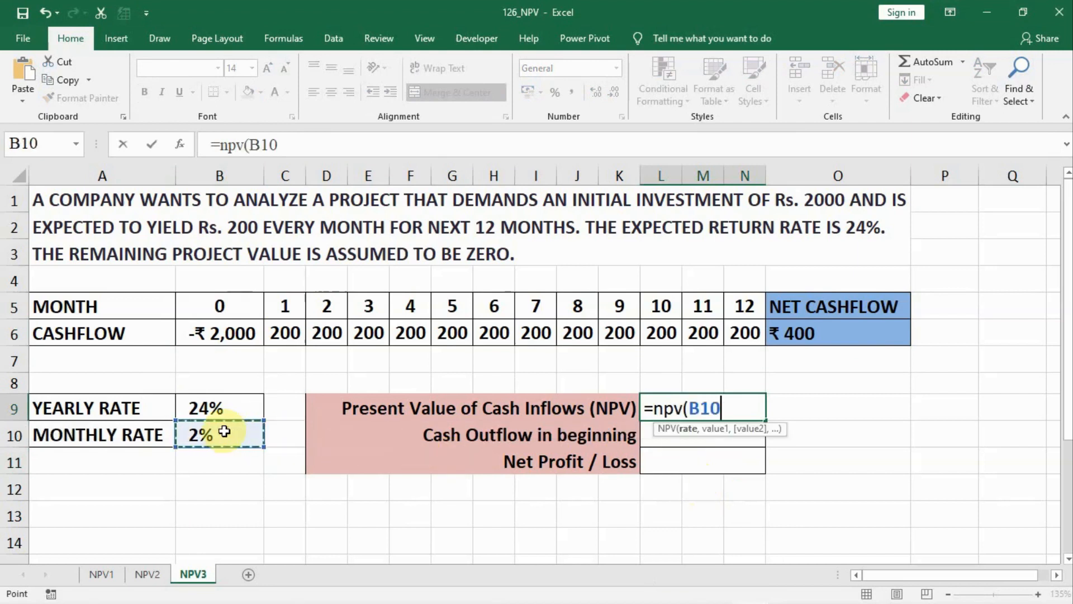
type(",")
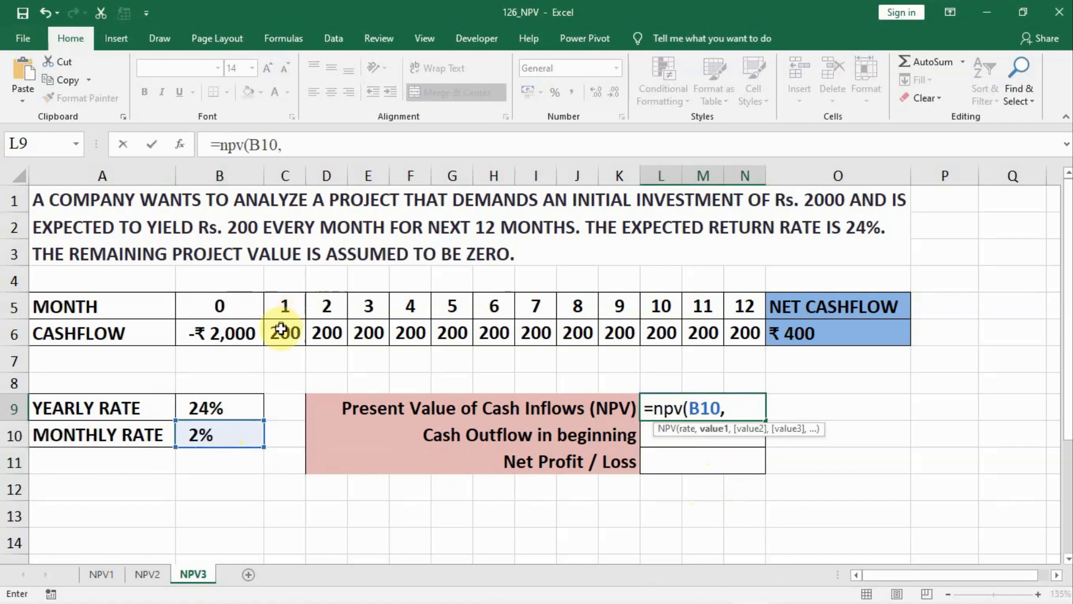
left_click_drag(283, 332, 736, 332)
type(")")
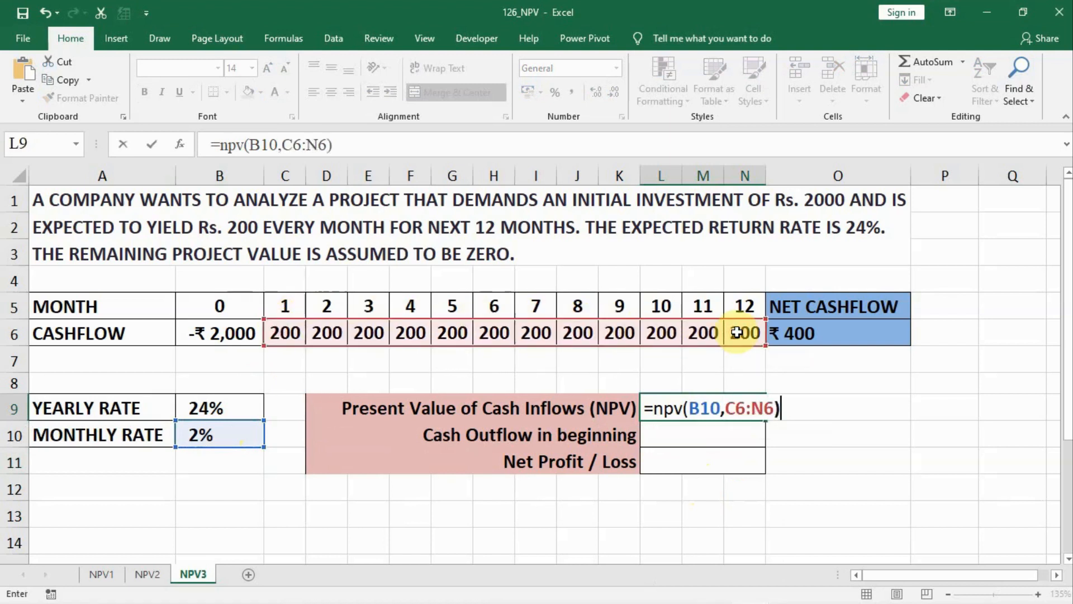
key("Return")
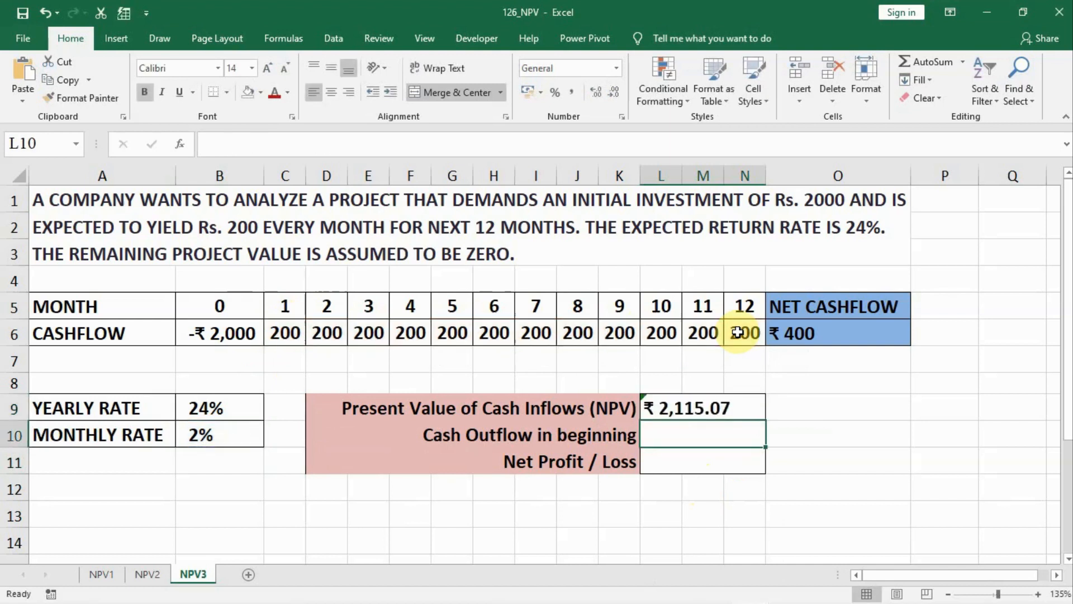
left_click(671, 410)
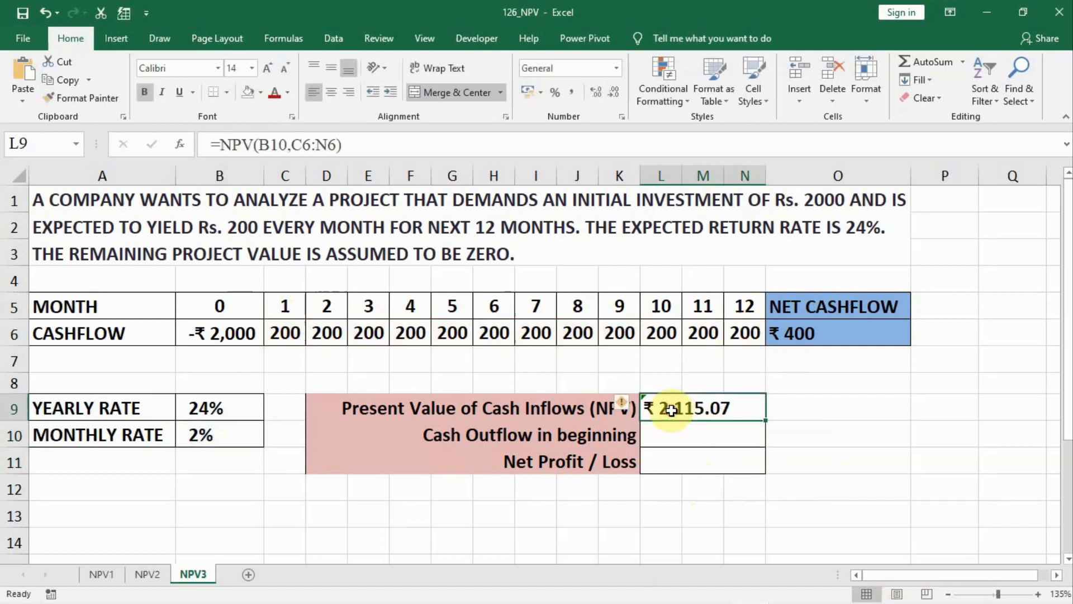
Link the beginning cash outflow in L10 to the month 0 cash flow with =B6
left_click(692, 434)
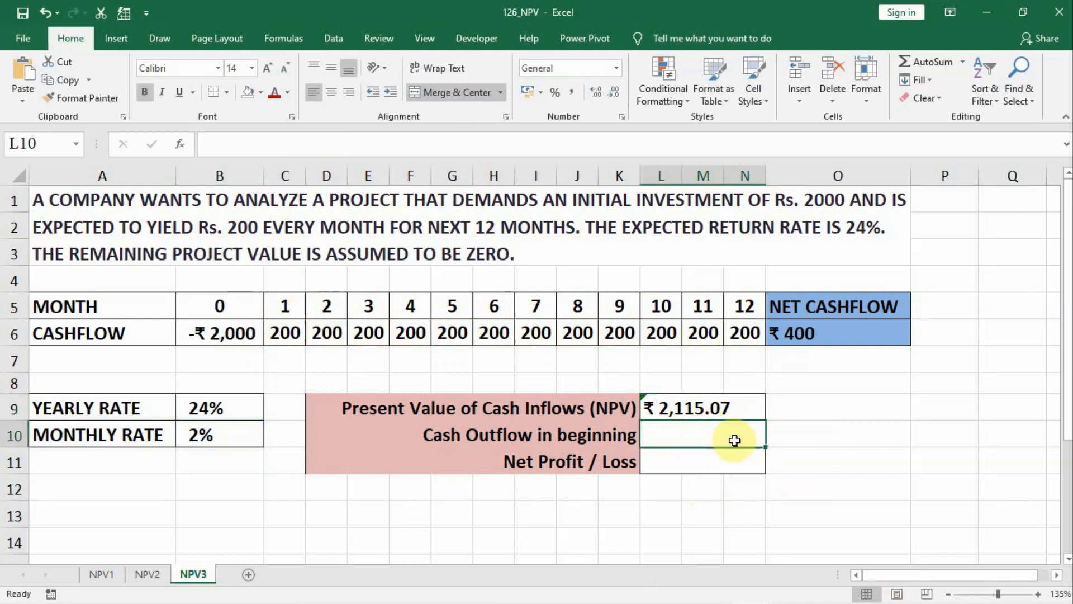
type("=")
left_click(208, 330)
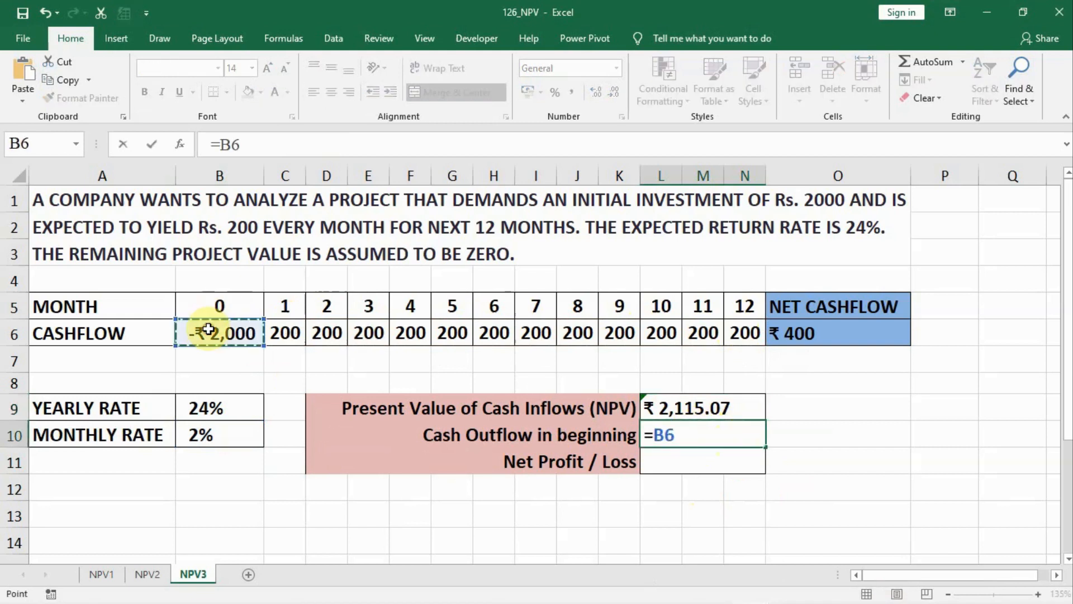
key("Return")
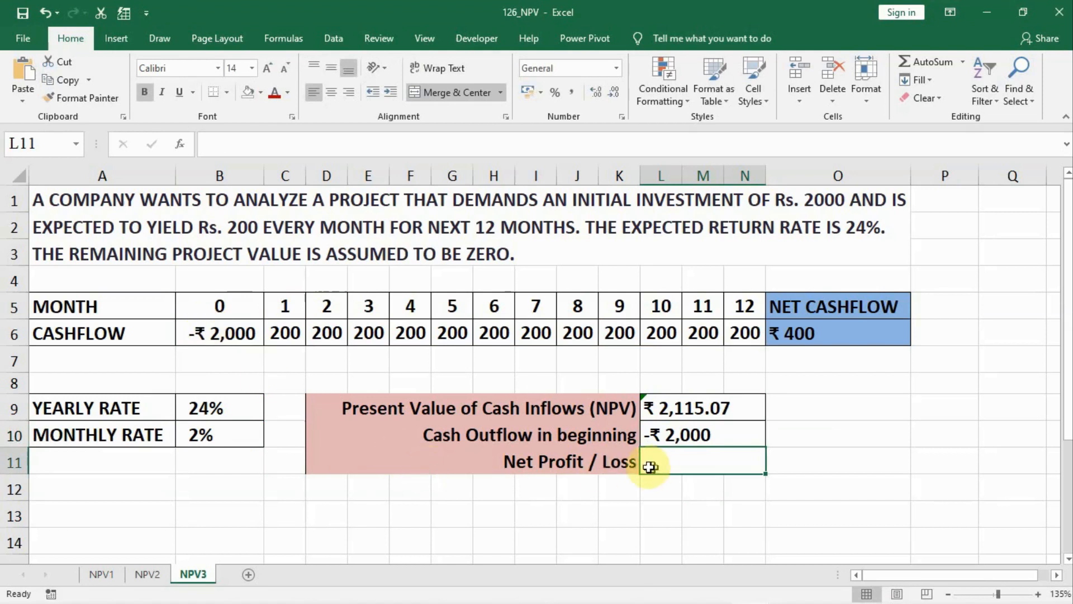
Calculate the net profit or loss in L11 by summing the inflows' present value and the initial outflow, =SUM(L9:N10)
key("alt+=")
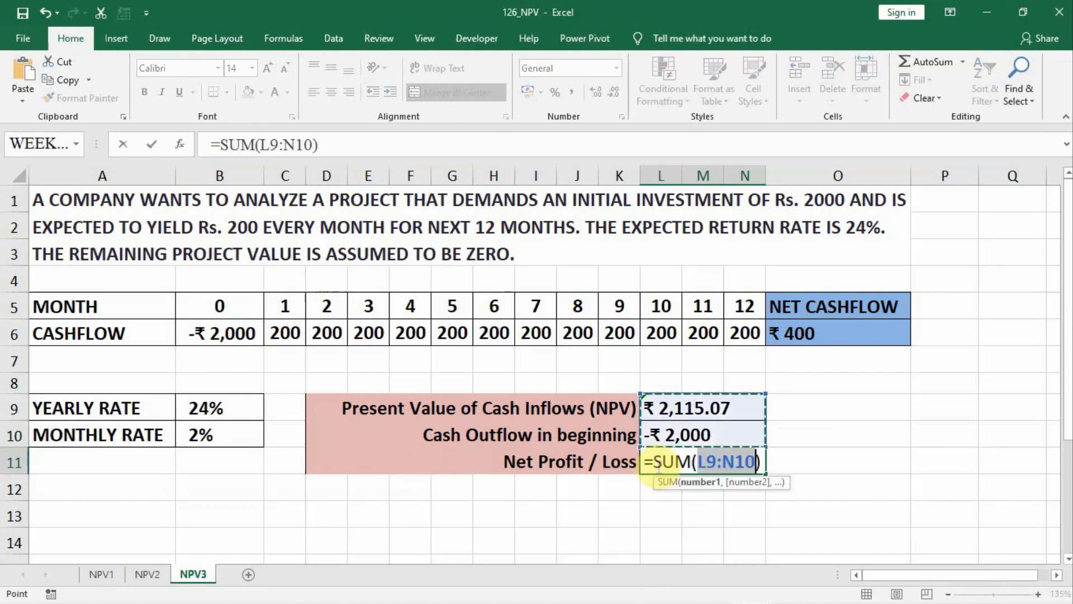
key("ctrl+Return")
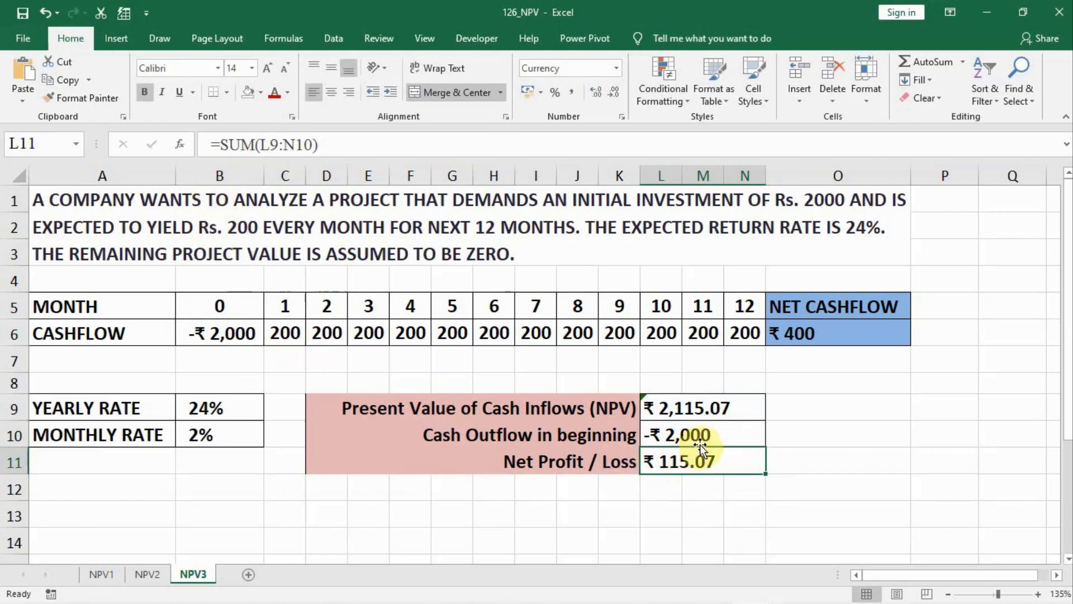
left_click(806, 333)
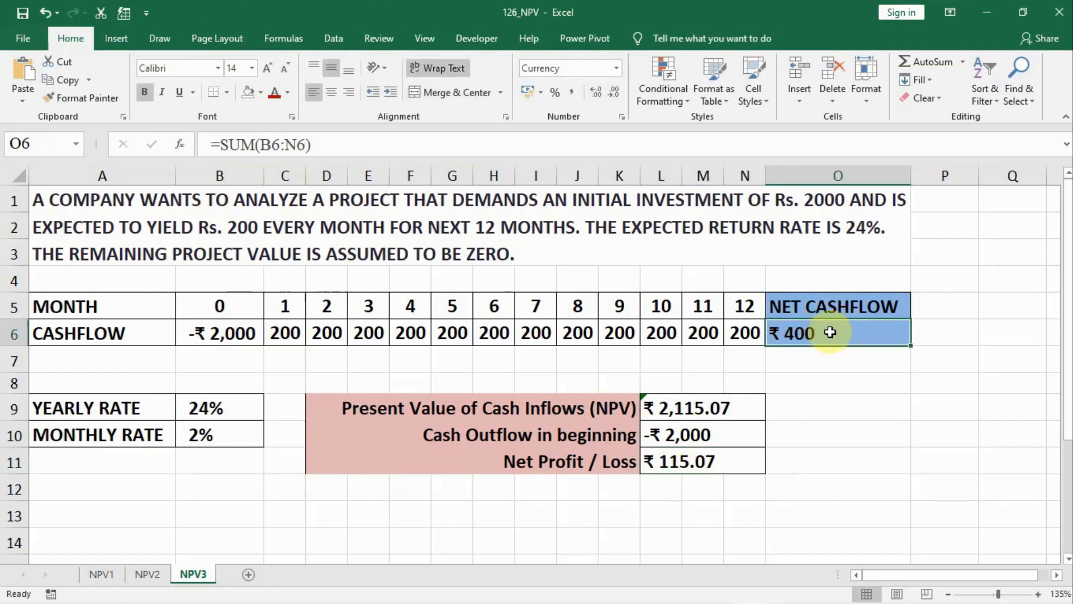